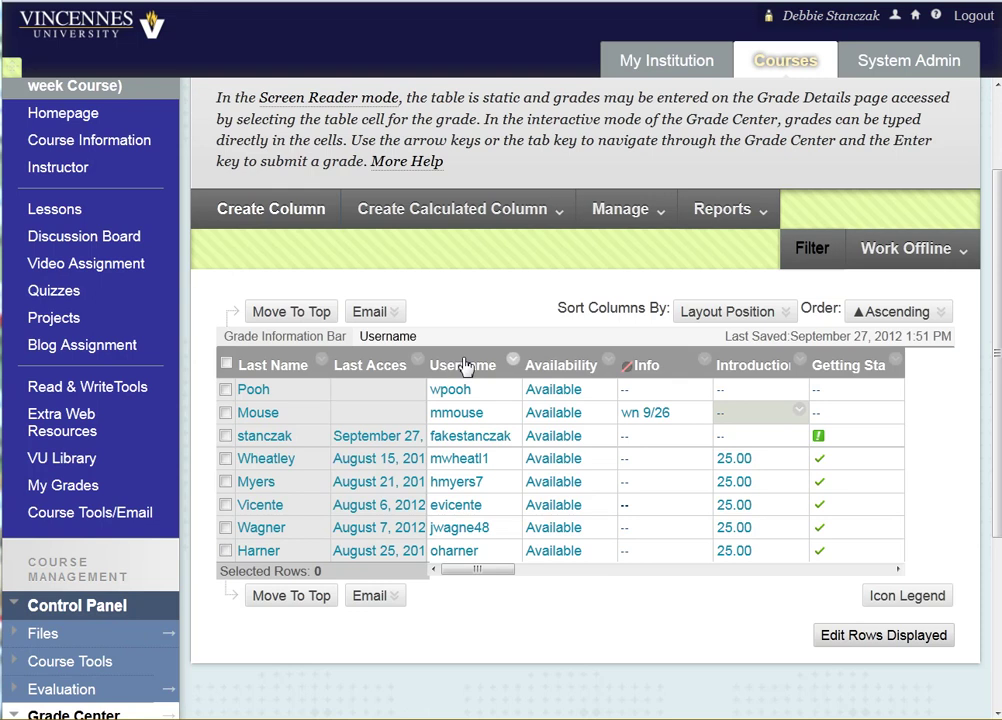
# - Hide the Username and Availability columns in the Full Grade Center
pyautogui.click(514, 369)
pyautogui.click(533, 450)
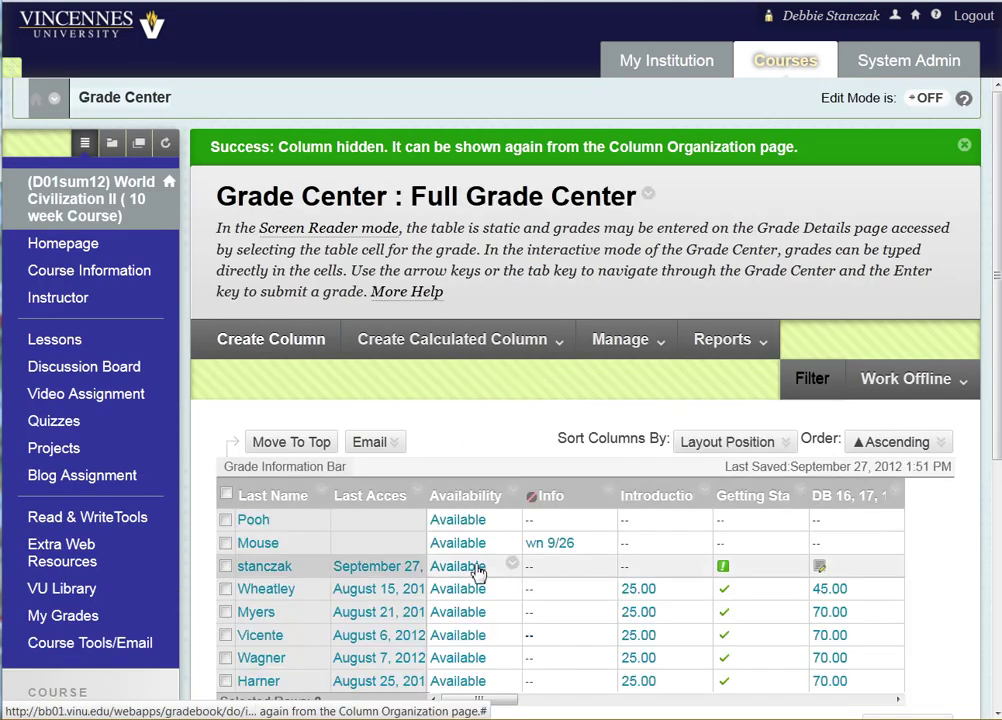
pyautogui.scroll(-2, 479, 566)
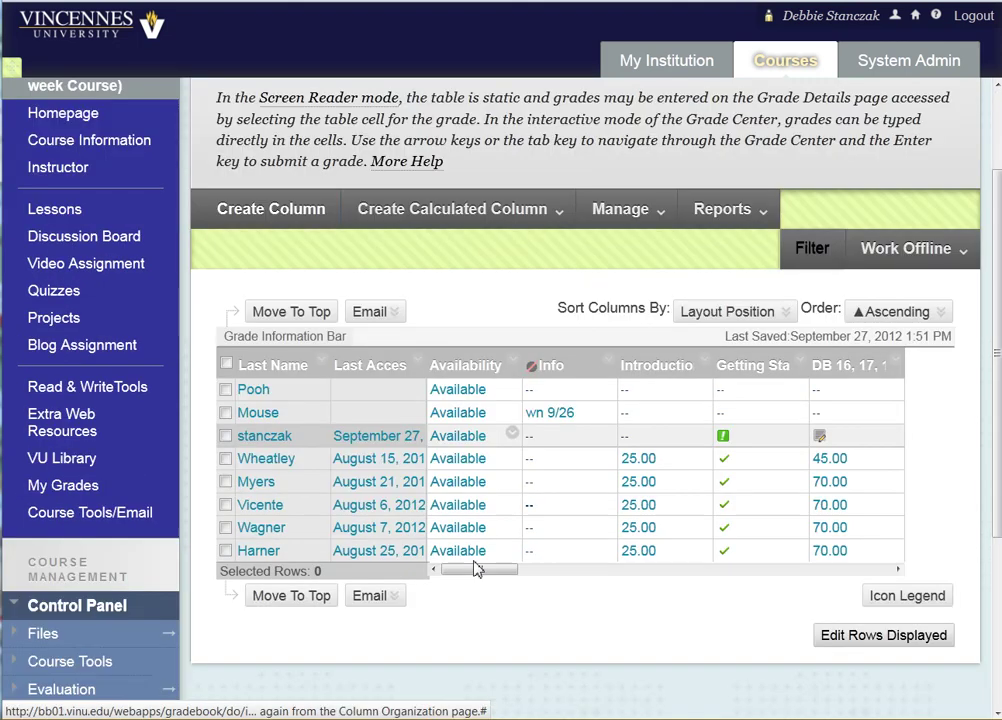
pyautogui.click(511, 365)
pyautogui.click(524, 452)
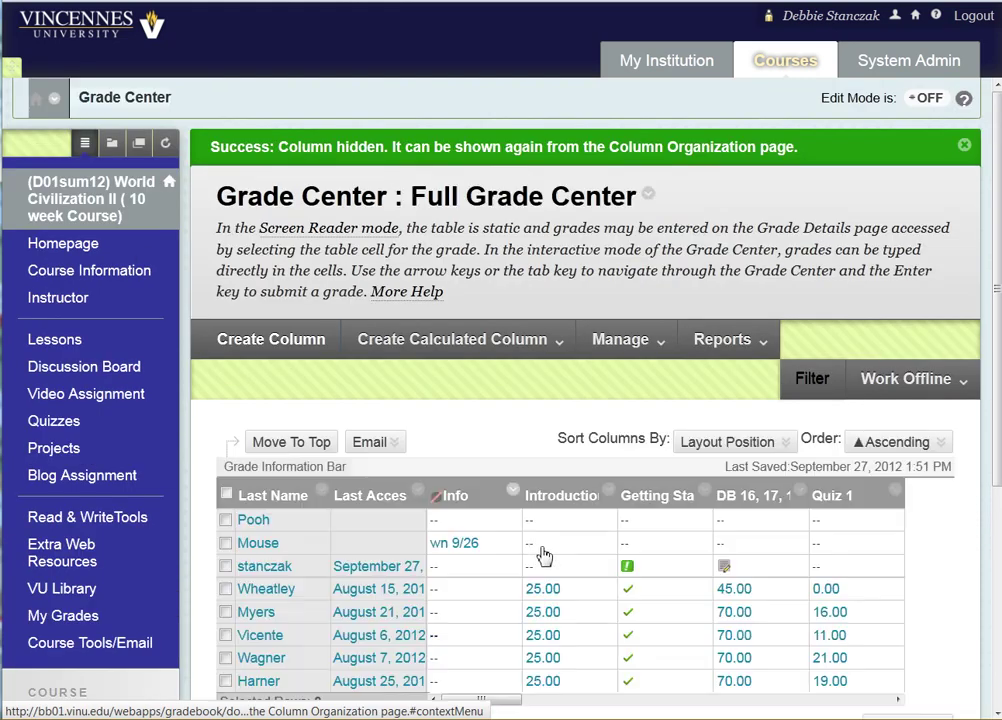
pyautogui.scroll(-2, 541, 555)
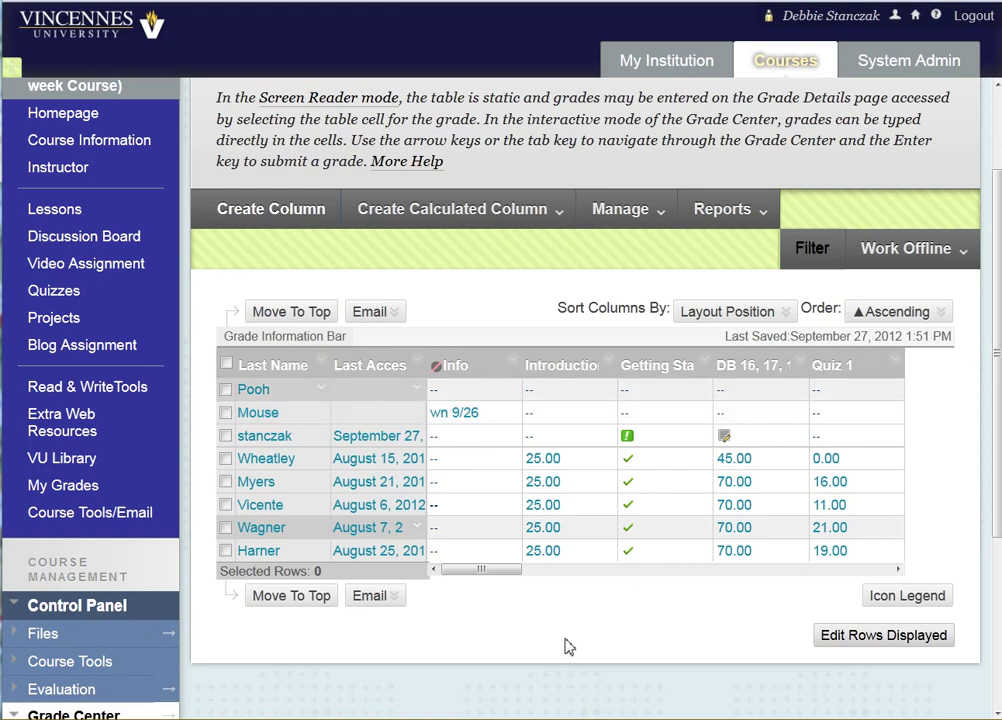
pyautogui.moveTo(476, 569); pyautogui.dragTo(436, 572)
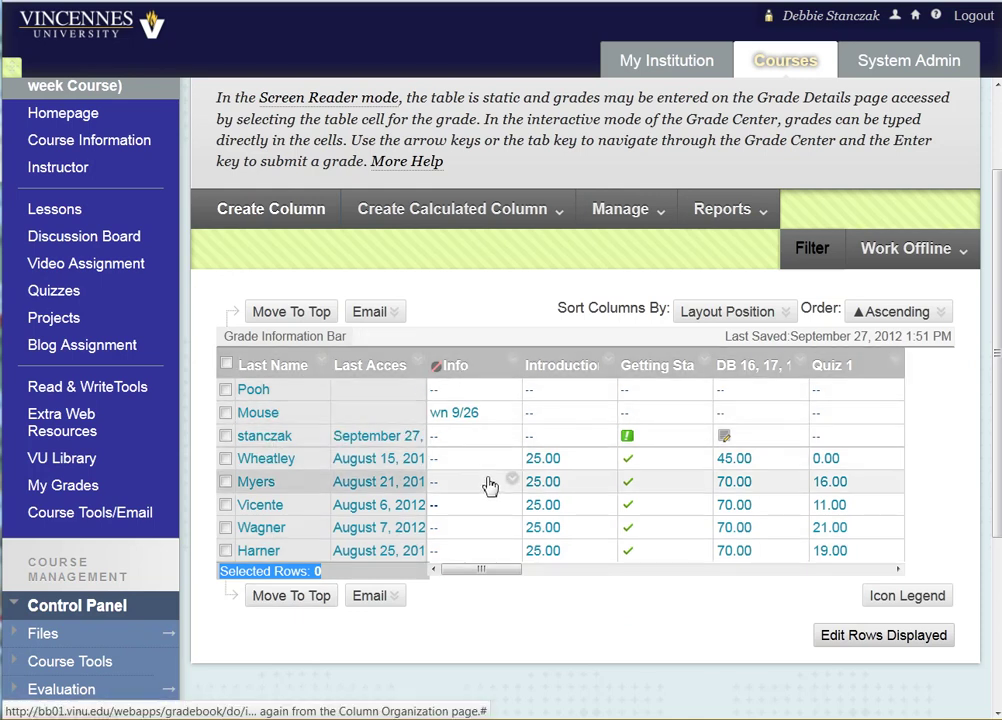
# - In Column Organization, move the Info column into the frozen group directly below Last Access and submit the new layout
pyautogui.click(616, 213)
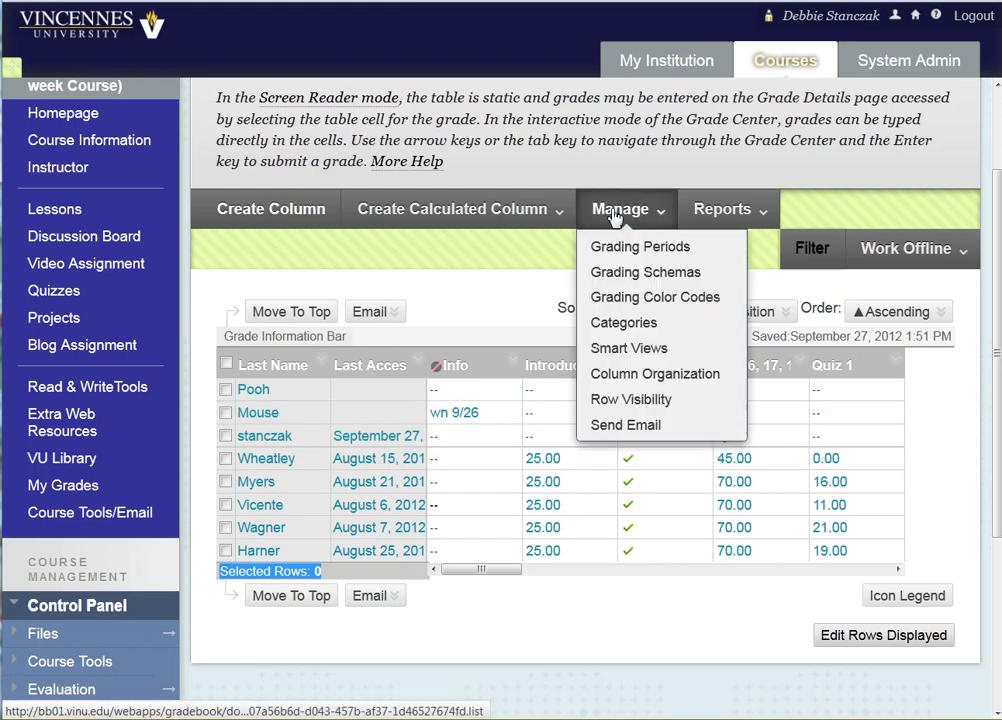
pyautogui.click(628, 376)
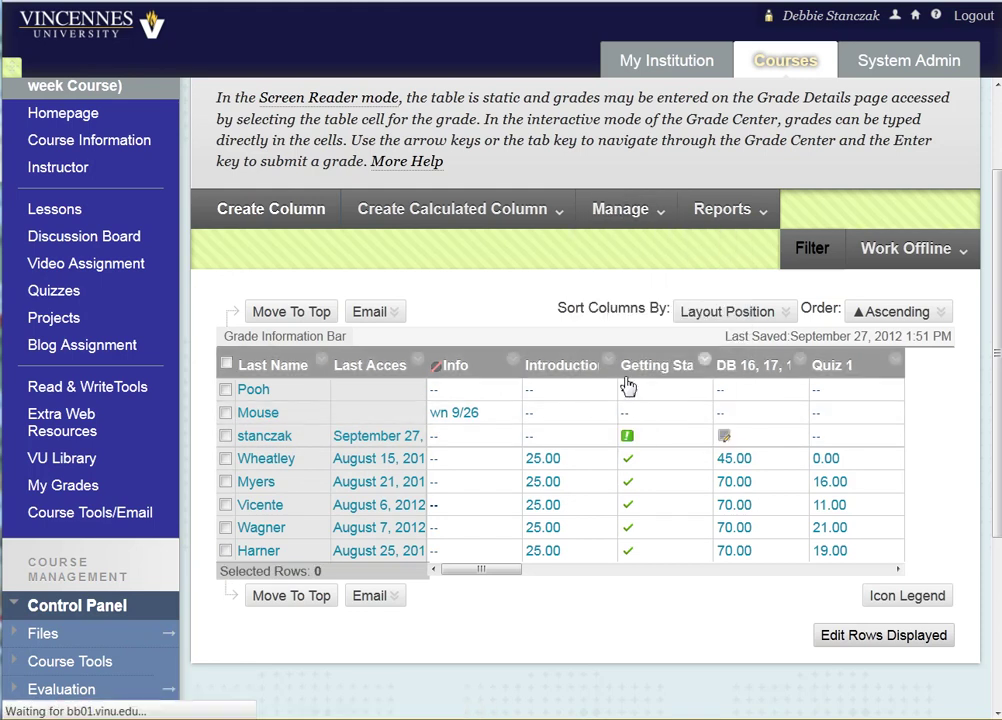
pyautogui.scroll(-3, 295, 510)
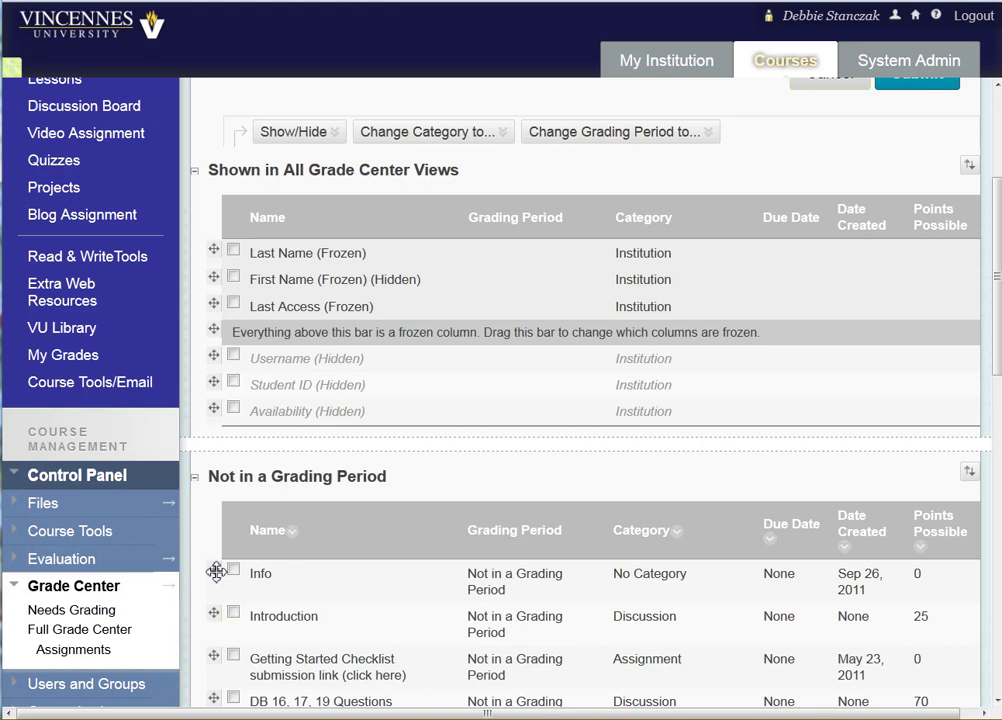
pyautogui.moveTo(216, 571); pyautogui.dragTo(216, 369)
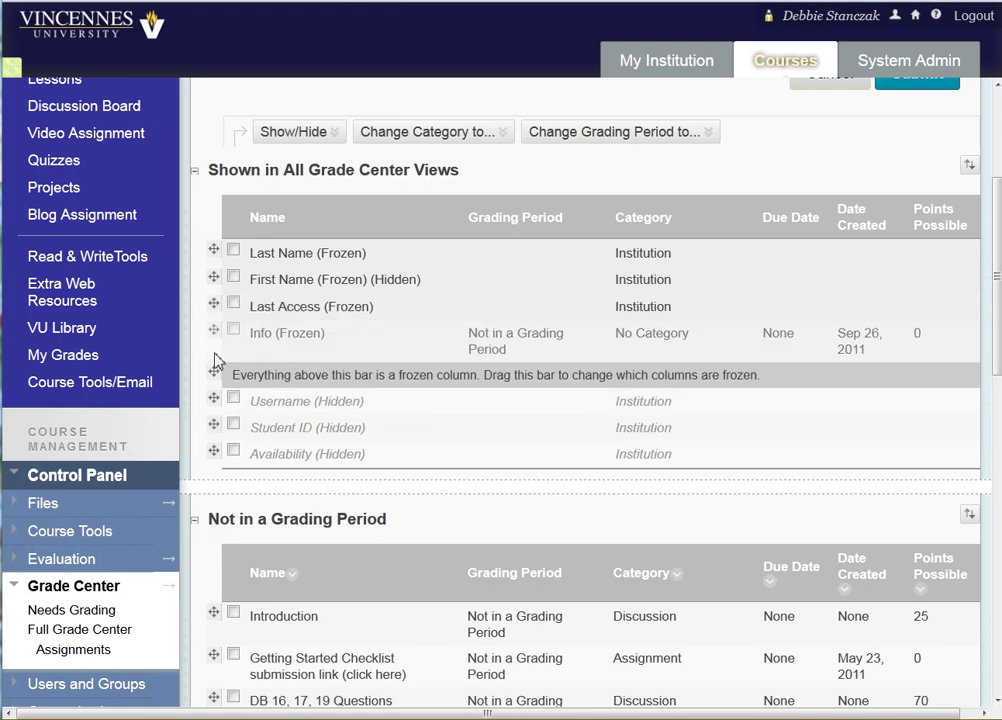
pyautogui.scroll(1, 218, 360)
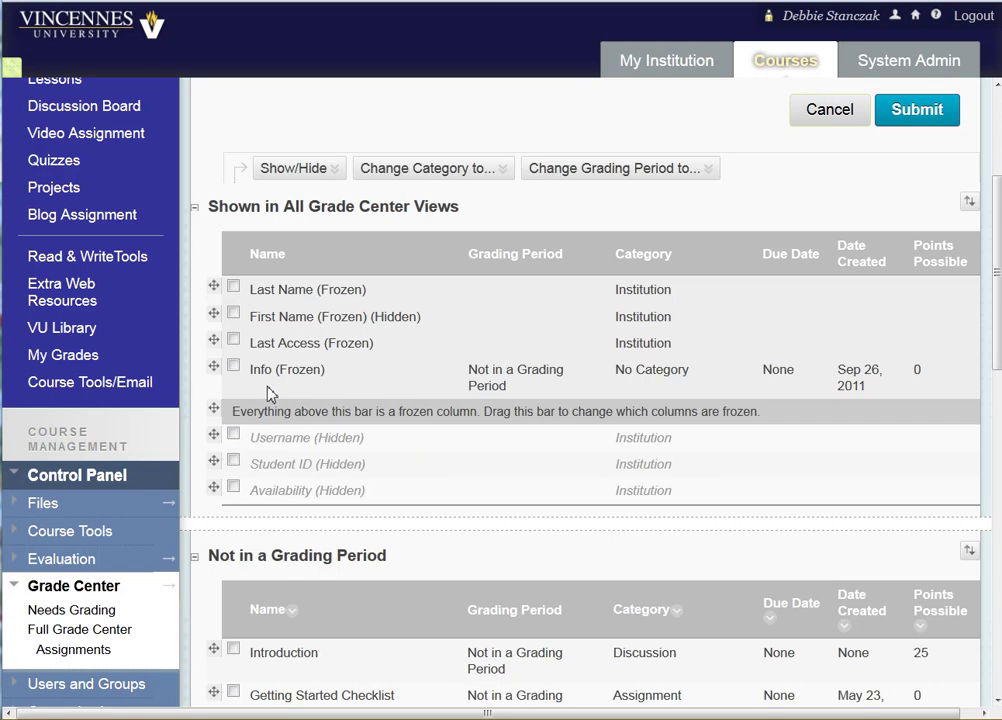
pyautogui.click(911, 113)
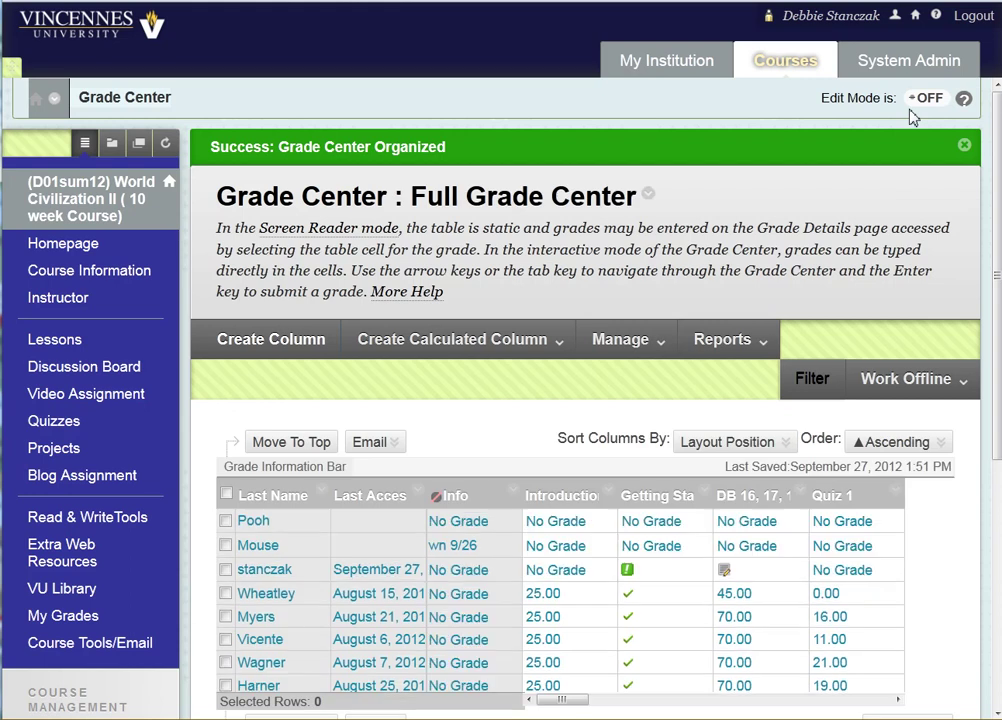
# - Start a new grade column named Attendance and set its primary display to Text
pyautogui.scroll(-2, 595, 414)
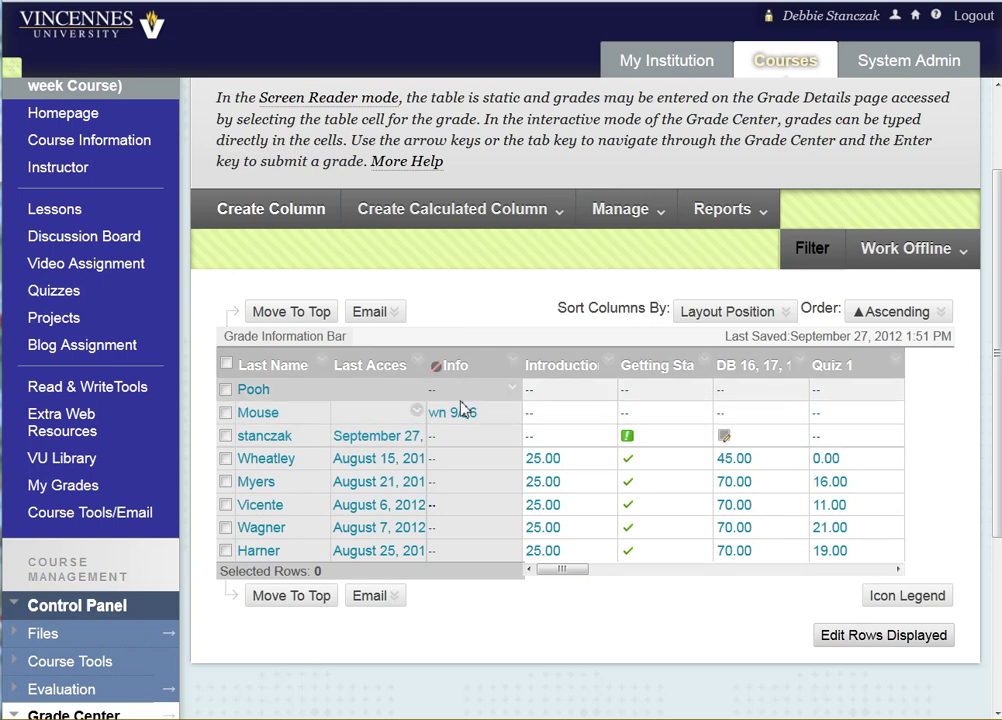
pyautogui.click(249, 222)
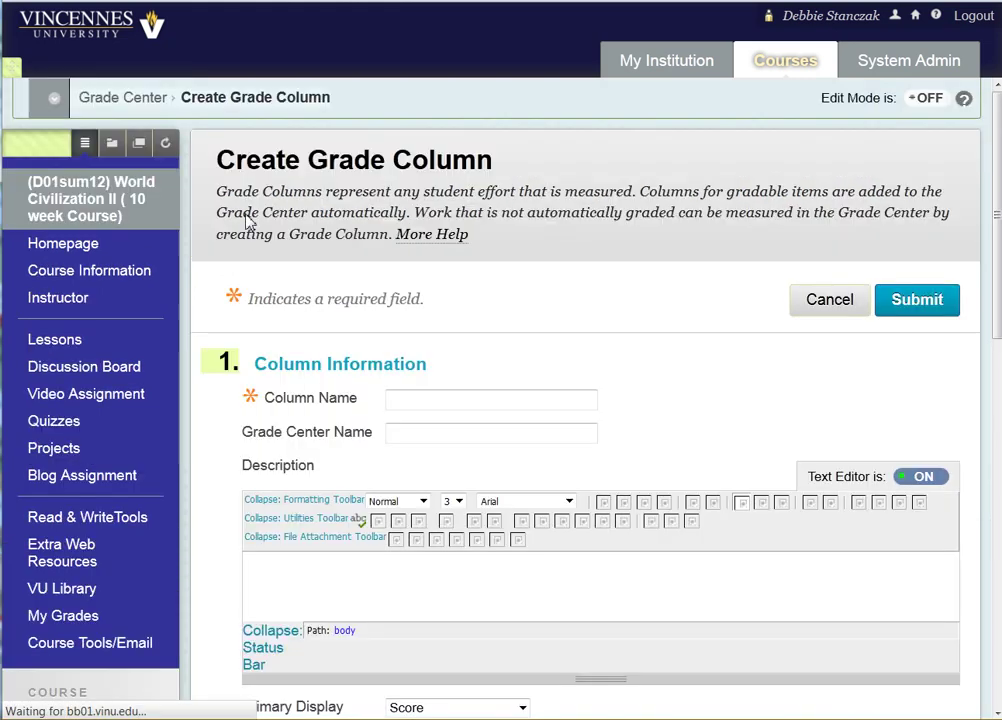
pyautogui.click(404, 404)
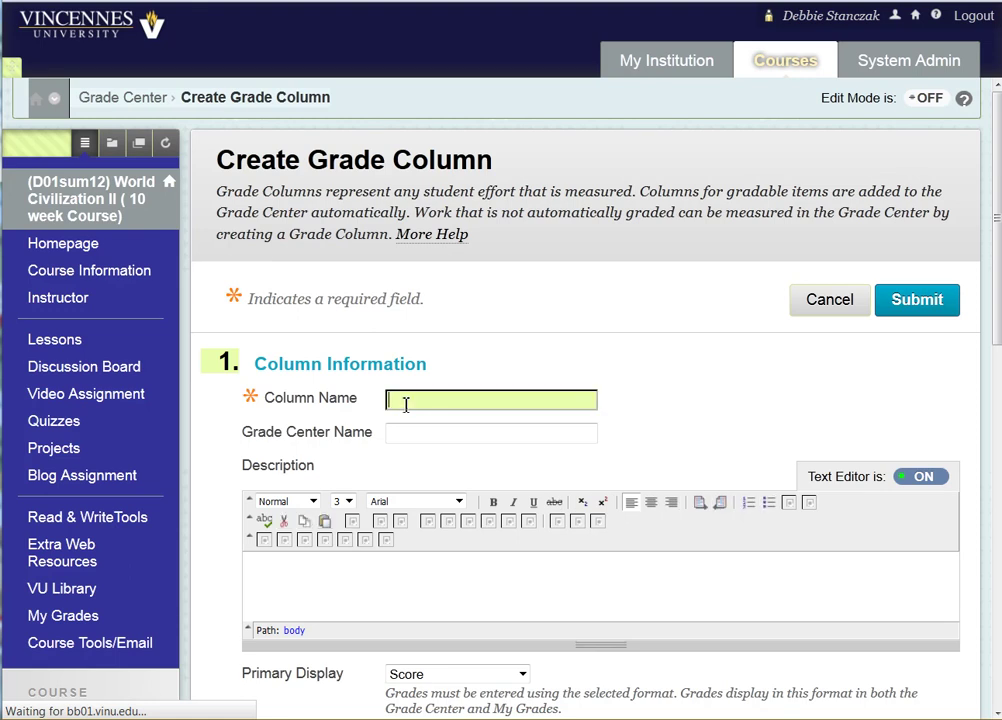
pyautogui.write('A')
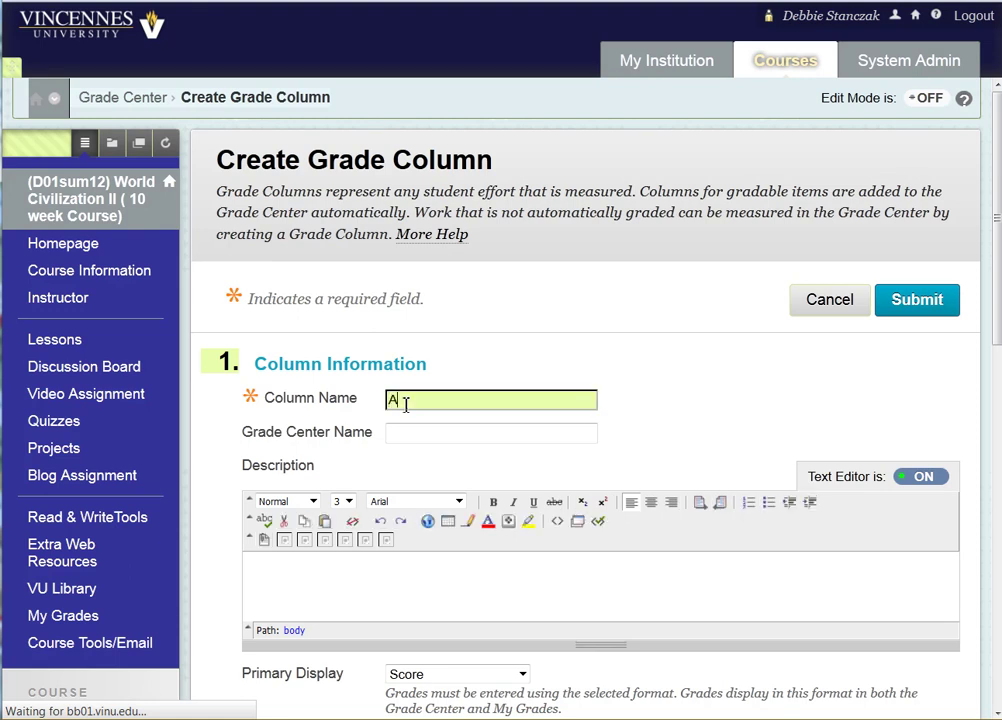
pyautogui.write('tten')
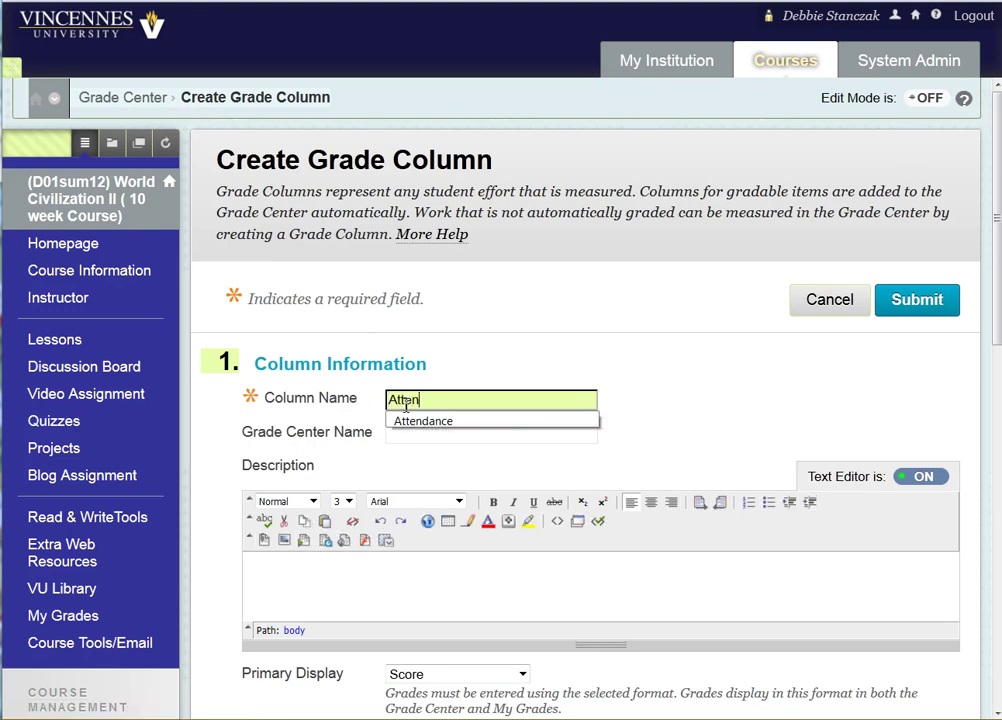
pyautogui.click(407, 422)
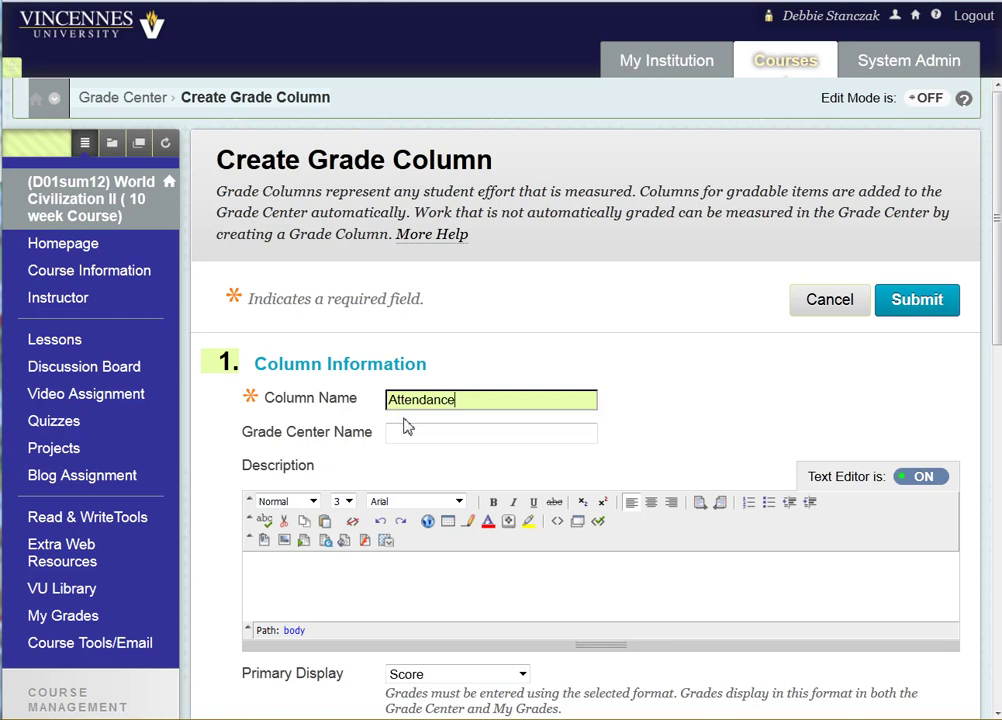
pyautogui.scroll(-3, 455, 586)
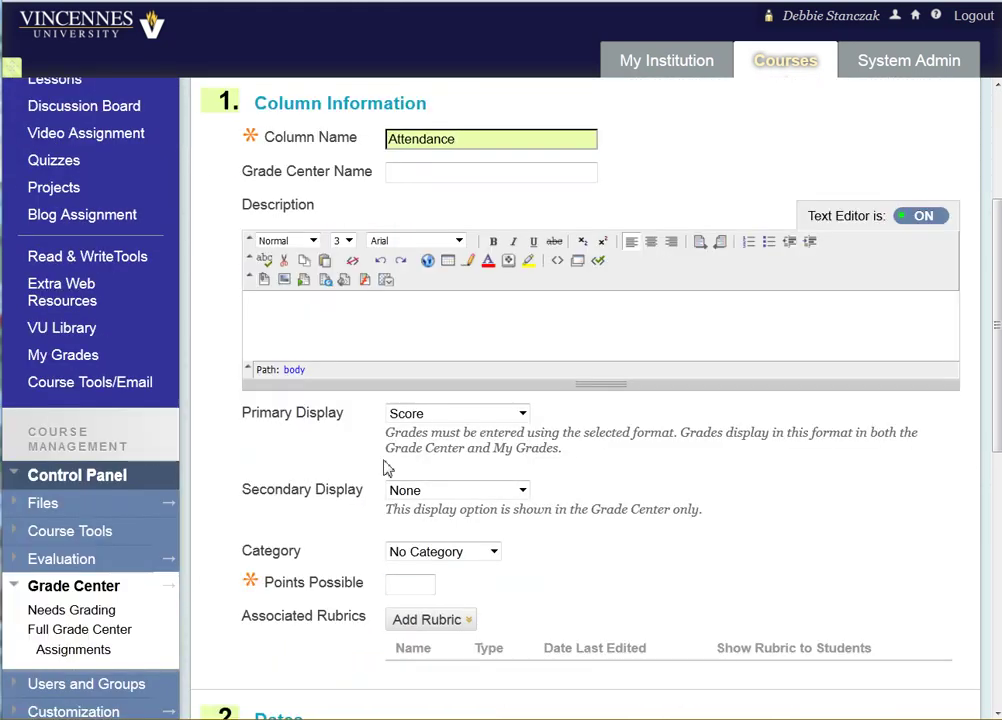
pyautogui.click(521, 414)
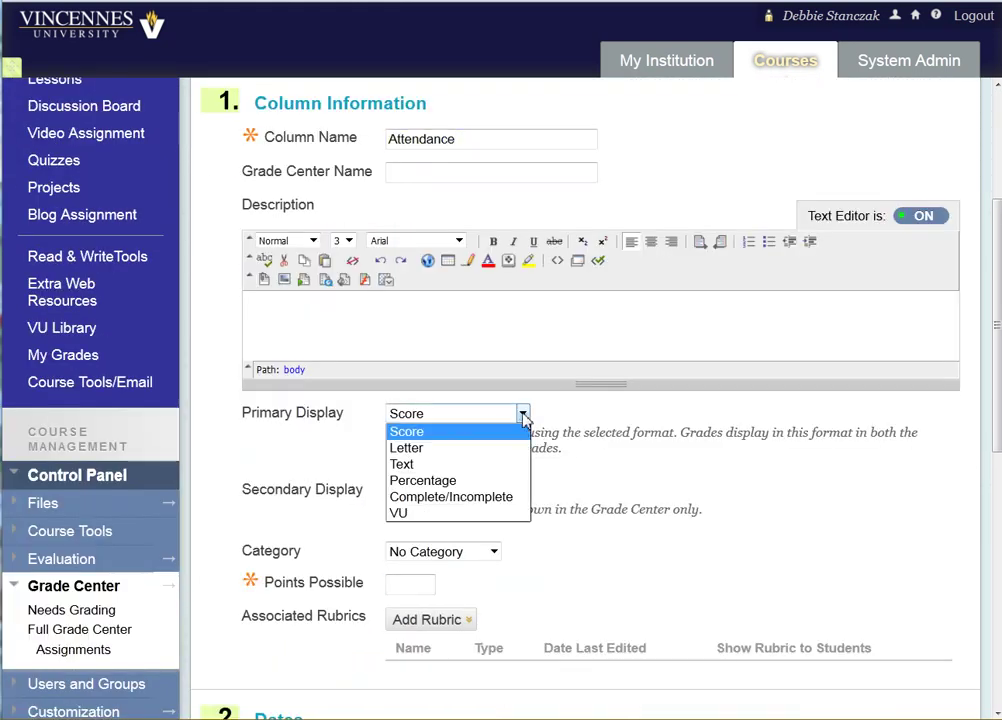
pyautogui.click(428, 474)
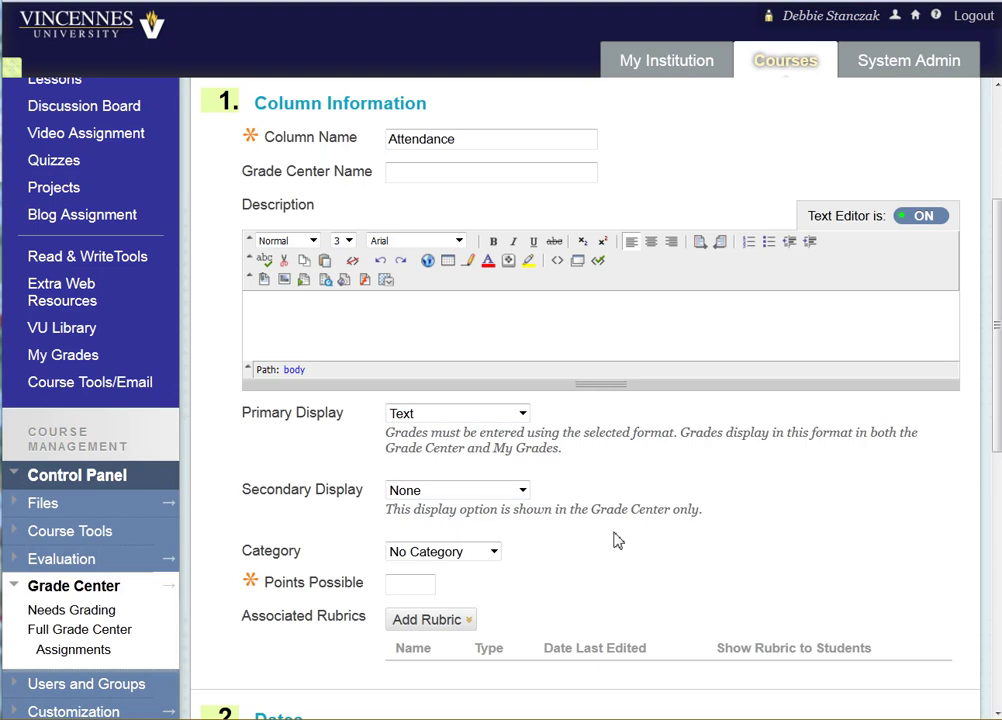
# - Give the Attendance column 0 points possible, exclude it from Grade Center calculations, and submit it
pyautogui.scroll(-2, 615, 545)
pyautogui.click(419, 459)
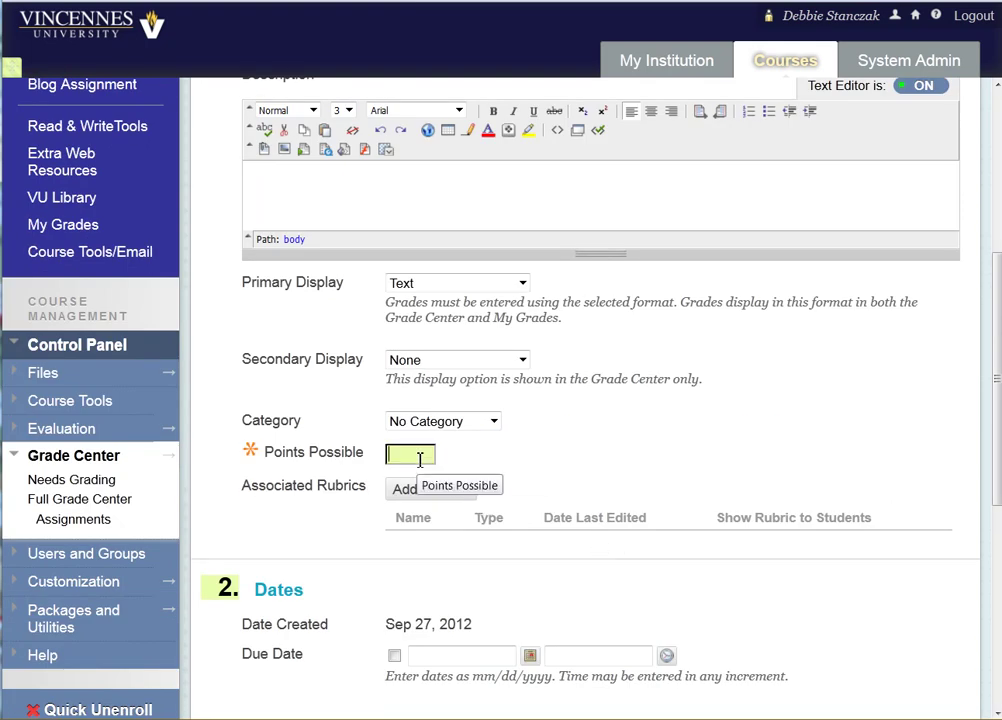
pyautogui.write('0')
pyautogui.click(507, 458)
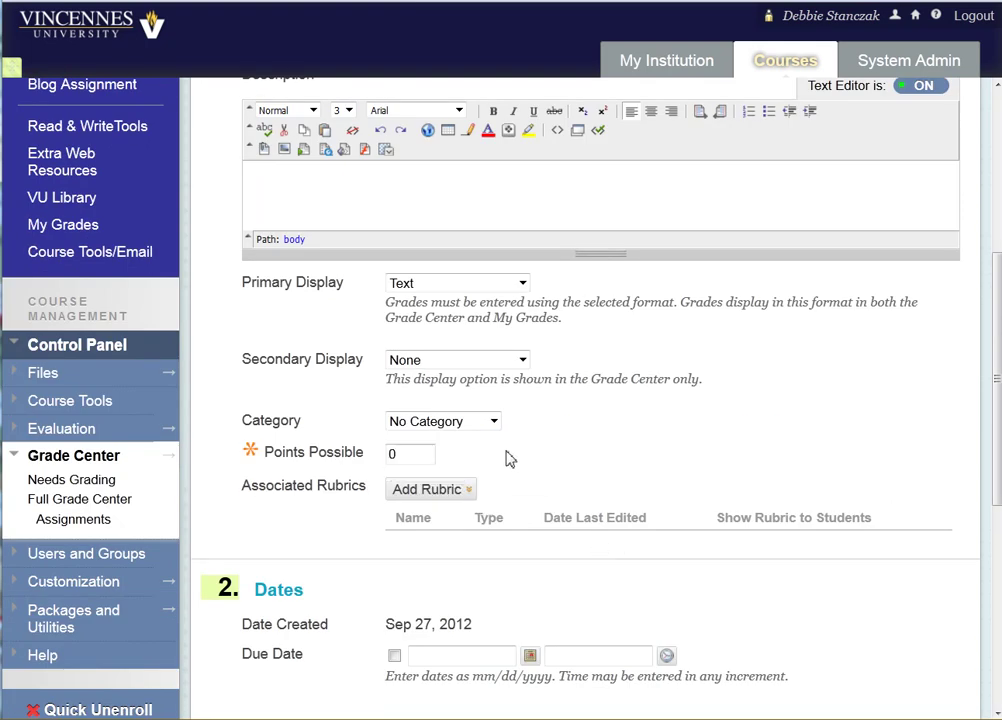
pyautogui.scroll(-5, 527, 487)
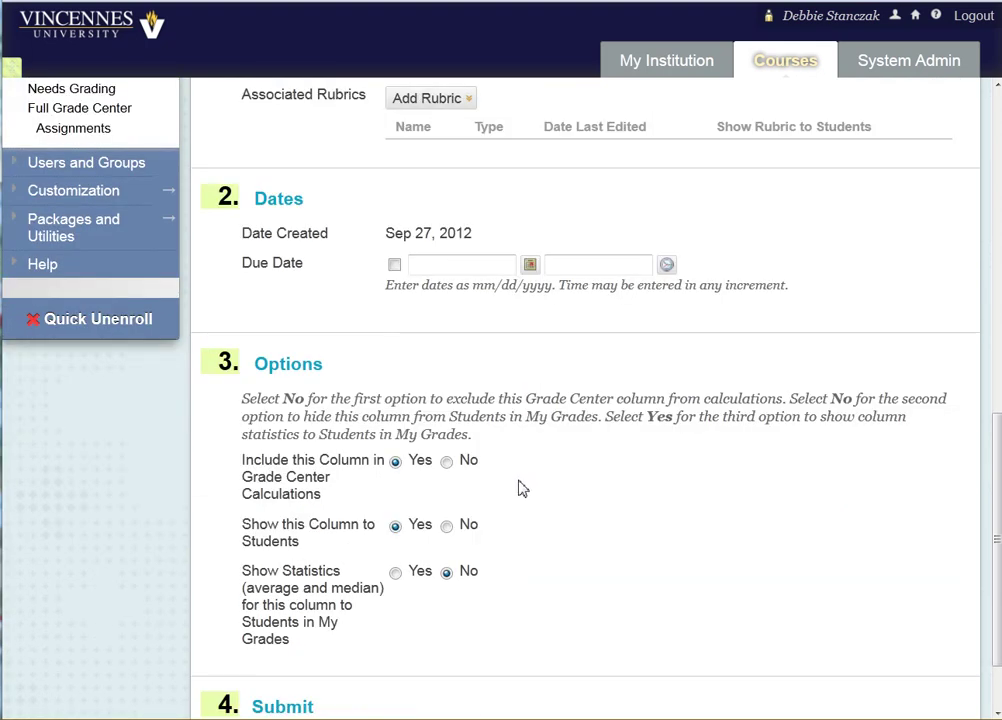
pyautogui.click(446, 463)
pyautogui.scroll(-1, 886, 590)
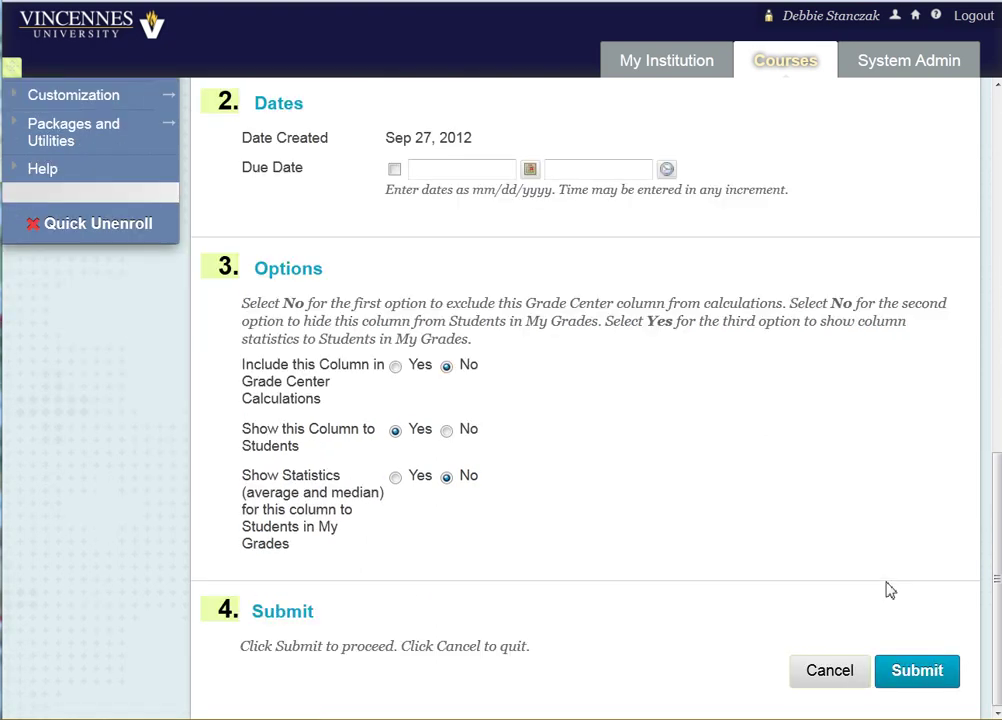
pyautogui.click(898, 663)
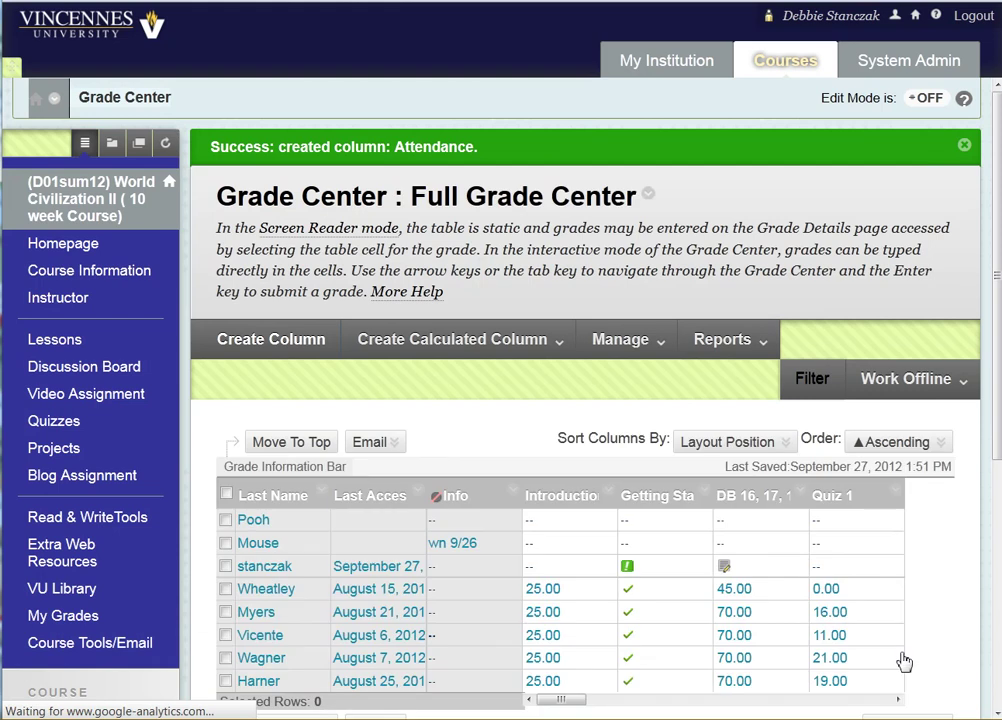
# - In Column Organization, move Attendance above Introduction at the start of the Not in a Grading Period list and submit the order
pyautogui.scroll(-3, 628, 606)
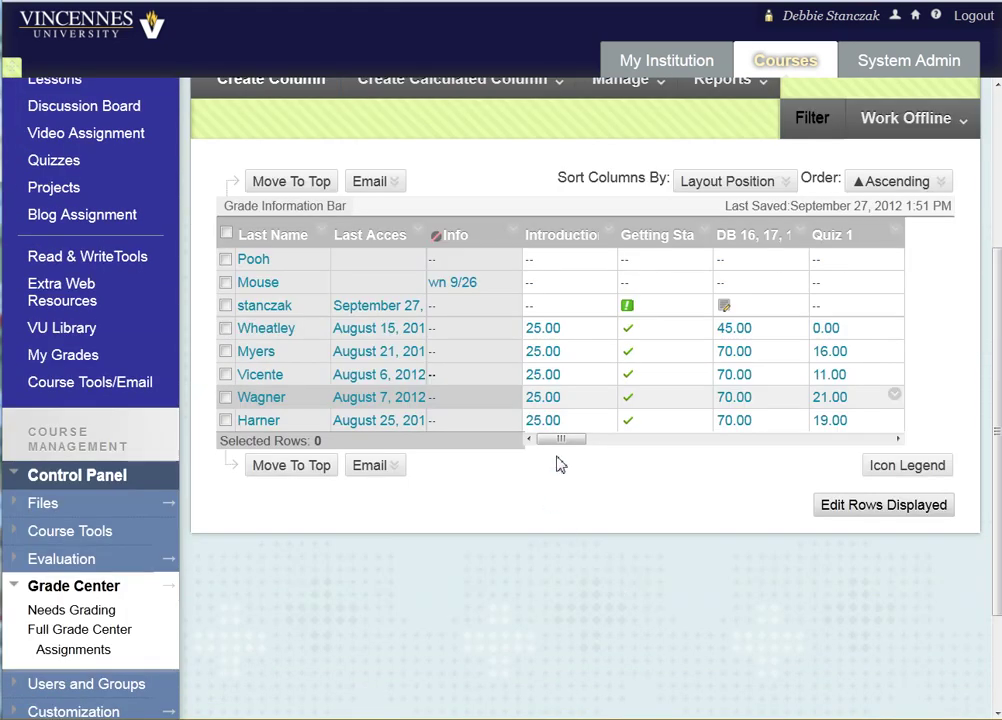
pyautogui.moveTo(543, 441); pyautogui.dragTo(880, 446)
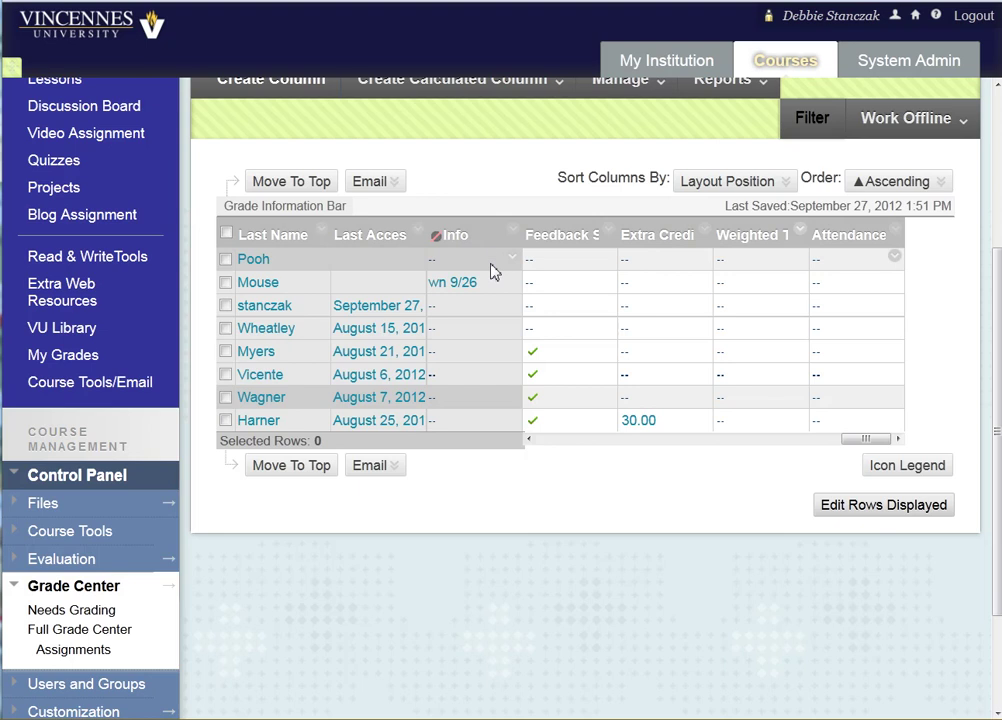
pyautogui.scroll(3, 609, 350)
pyautogui.click(611, 348)
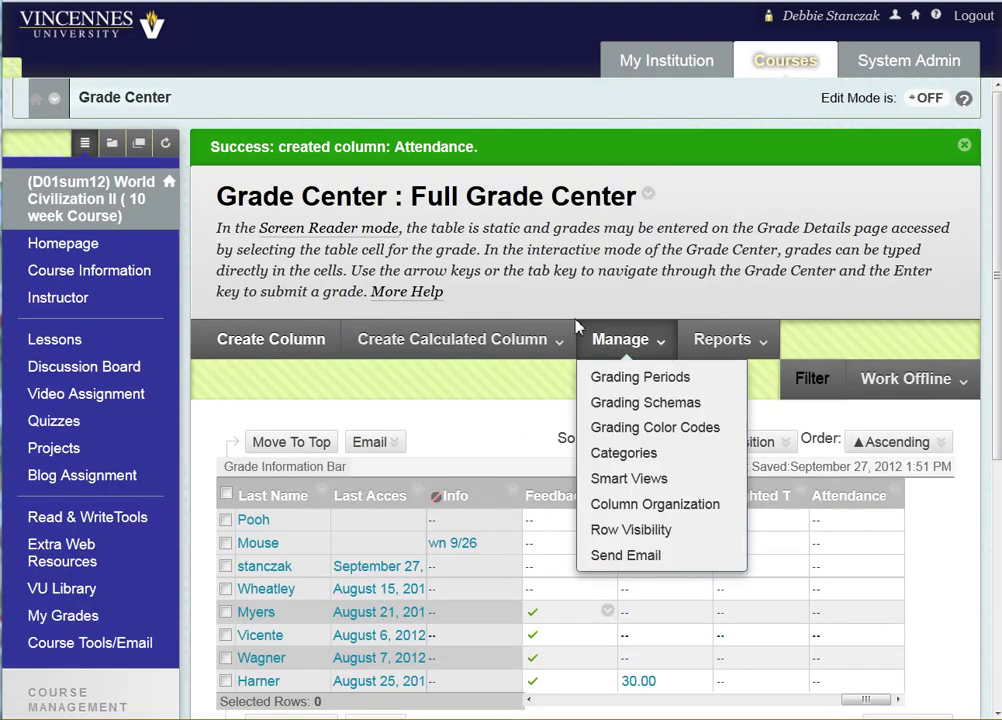
pyautogui.moveTo(601, 344)
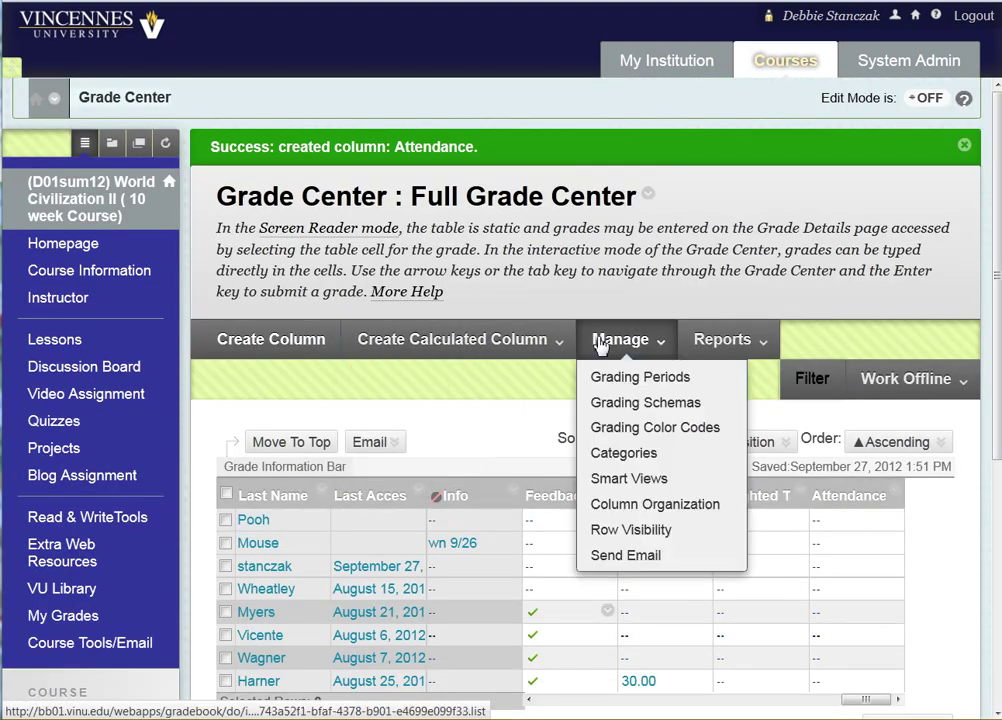
pyautogui.click(603, 507)
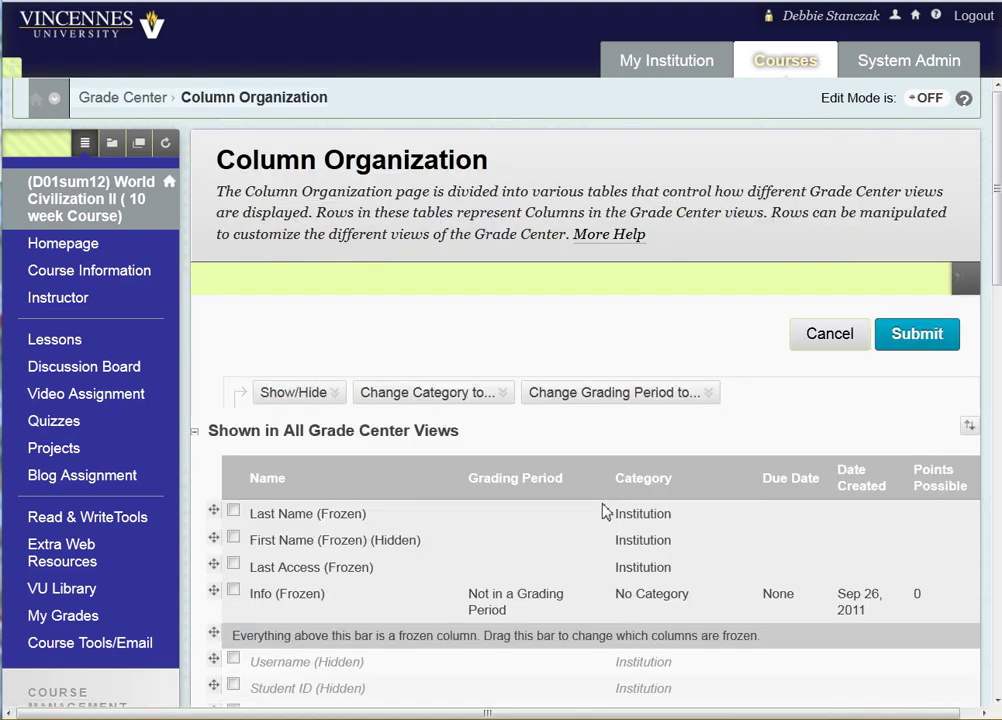
pyautogui.scroll(-10, 289, 560)
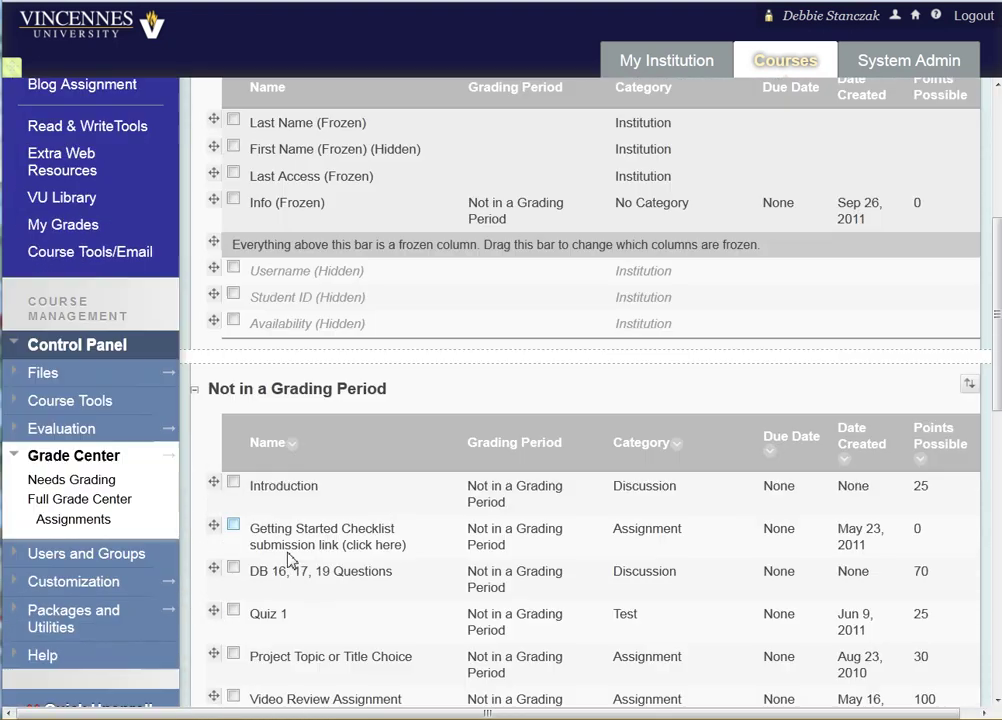
pyautogui.scroll(-4, 289, 560)
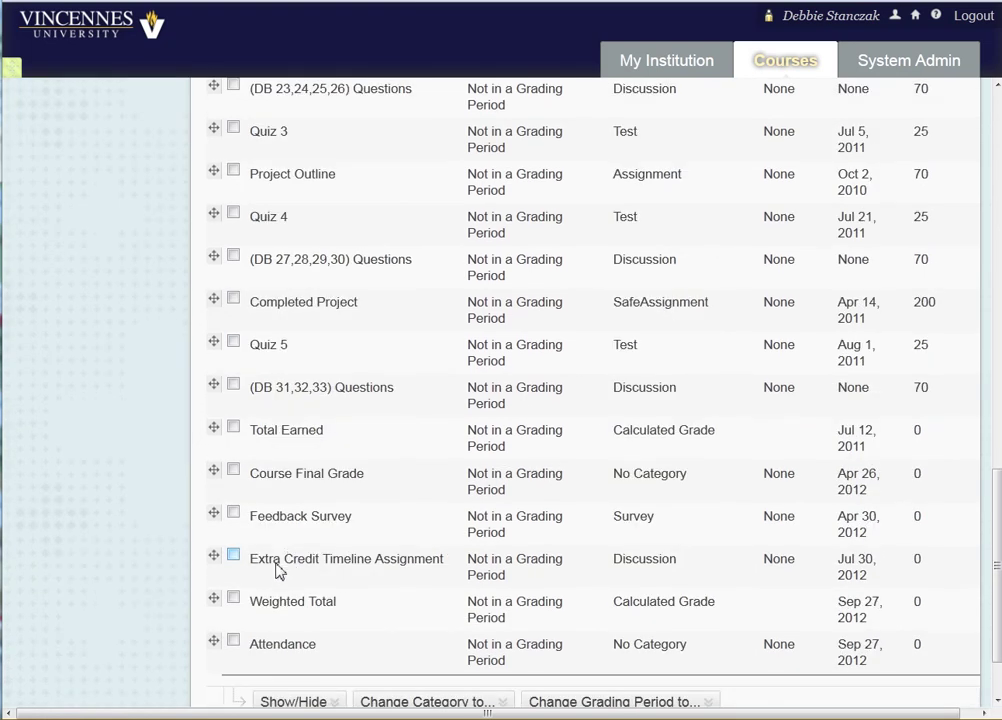
pyautogui.moveTo(216, 645); pyautogui.dragTo(218, 229)
pyautogui.scroll(1, 216, 230)
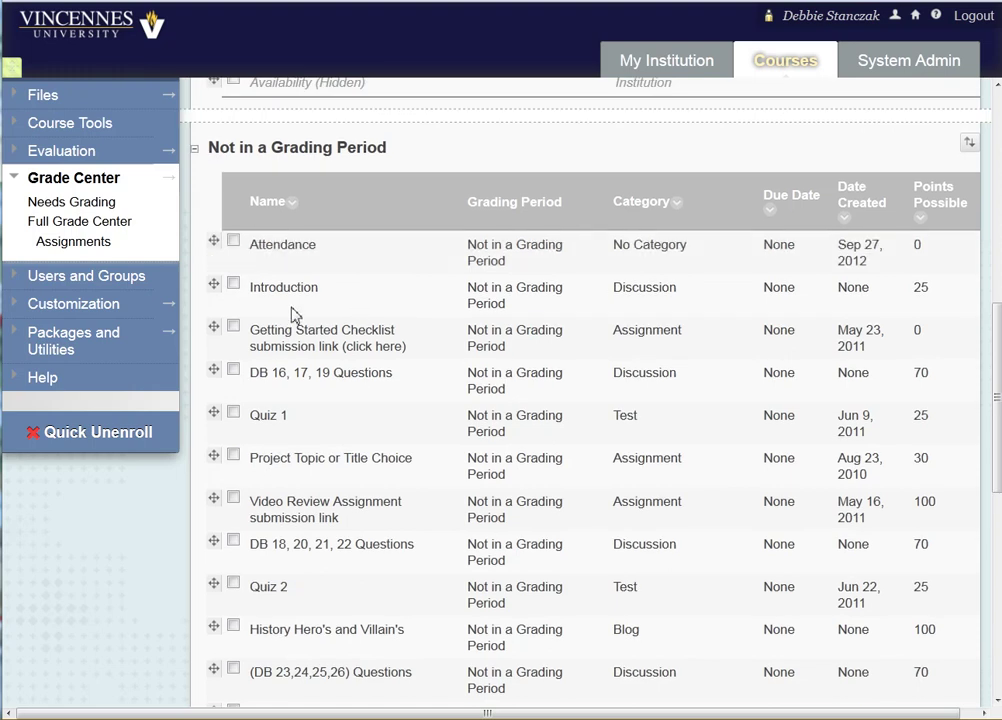
pyautogui.scroll(5, 905, 385)
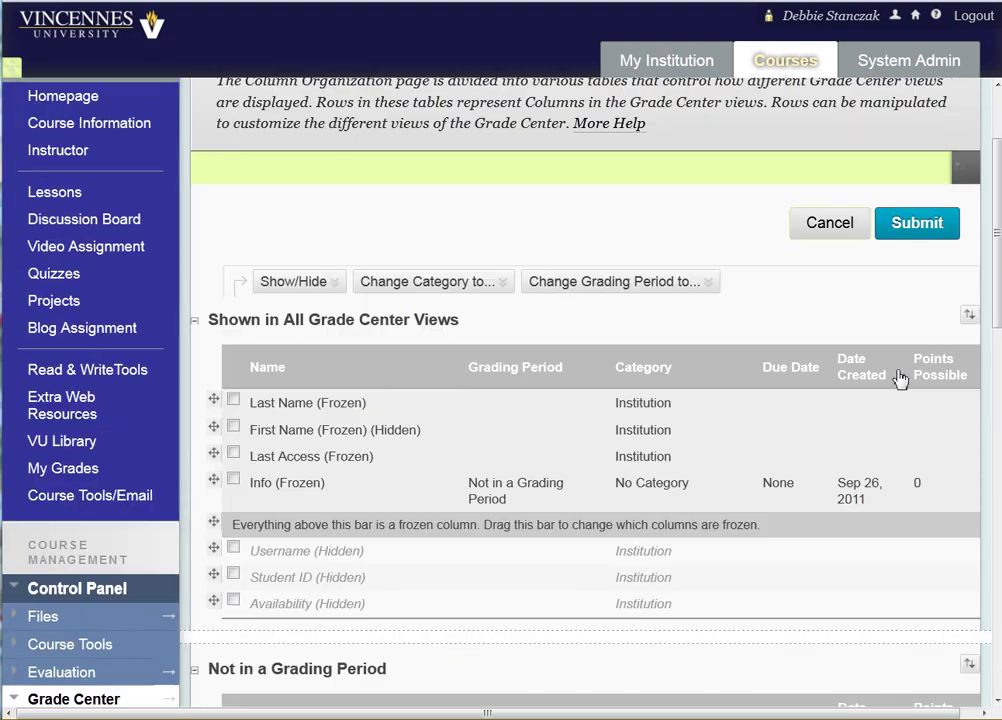
pyautogui.click(916, 223)
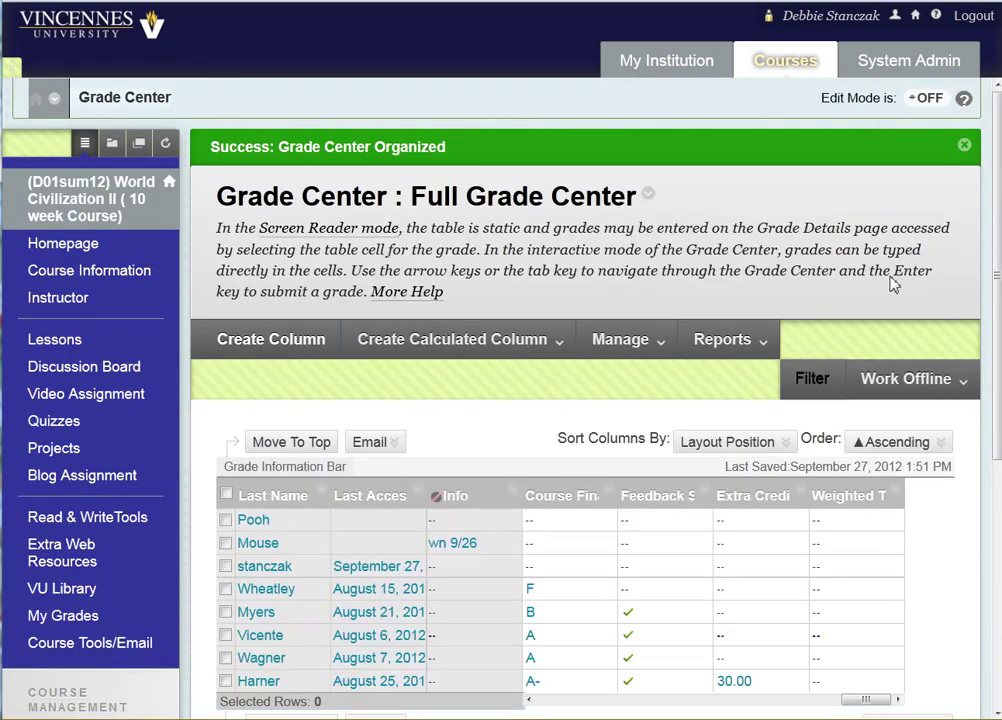
# - Review the column order in Column Organization, from the frozen columns down to Weighted Total, and submit the layout
pyautogui.scroll(-3, 893, 285)
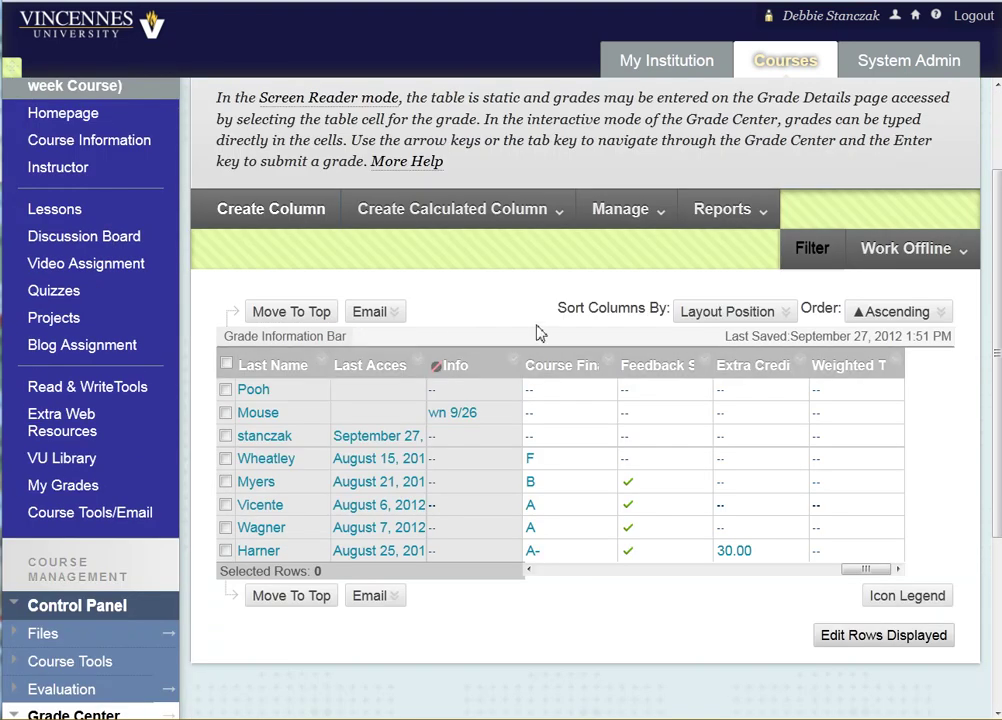
pyautogui.scroll(3, 537, 331)
pyautogui.moveTo(640, 345)
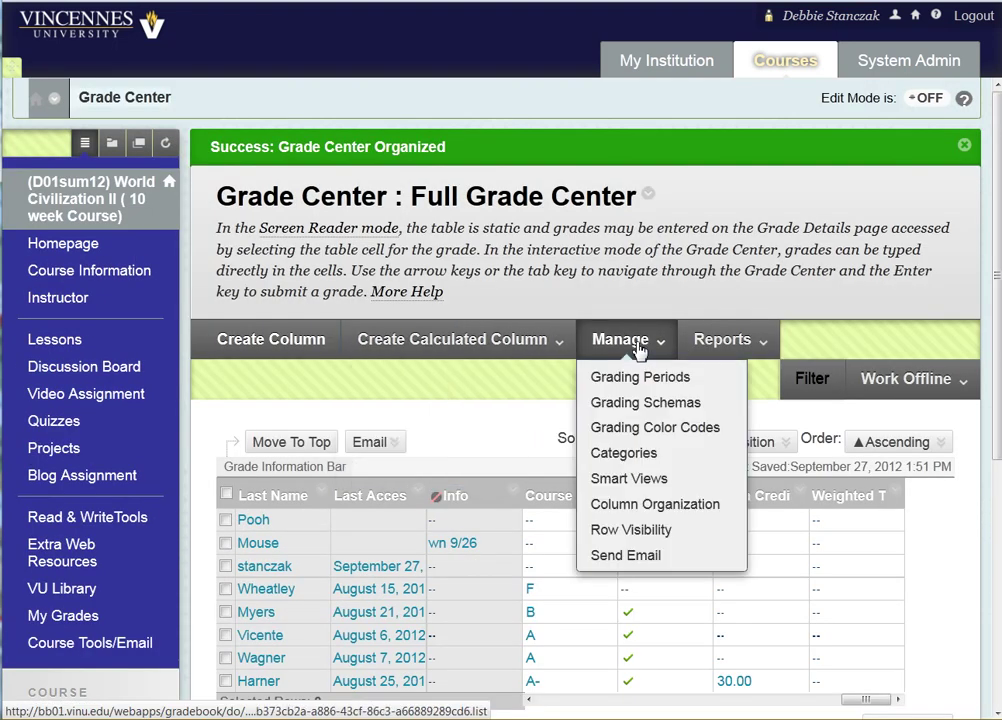
pyautogui.click(643, 505)
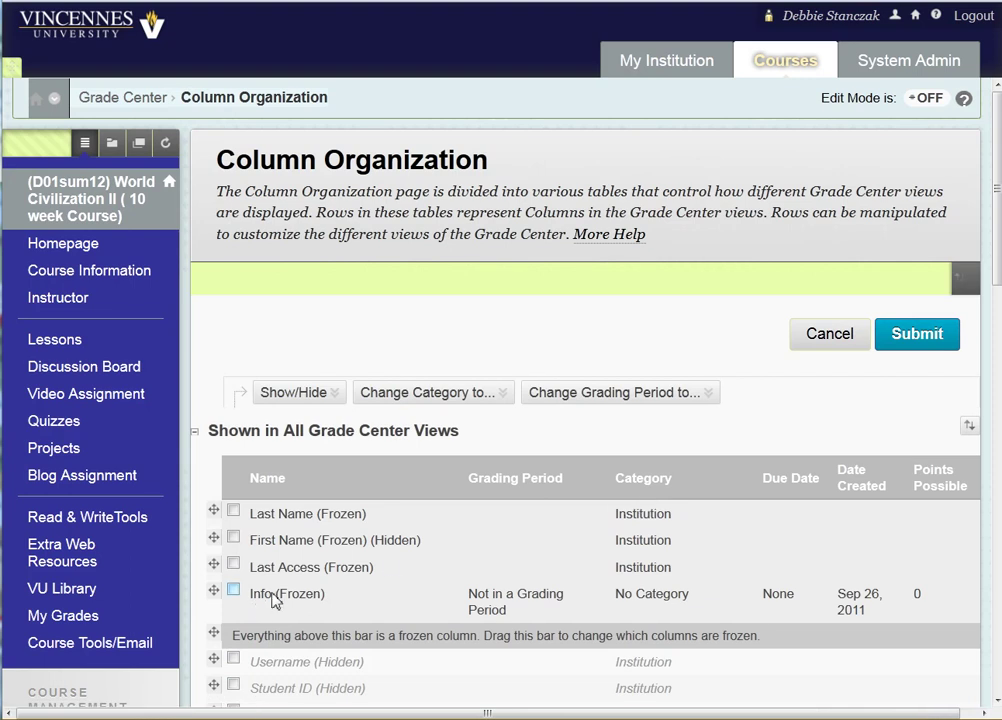
pyautogui.scroll(-2, 276, 600)
pyautogui.scroll(-2, 276, 600)
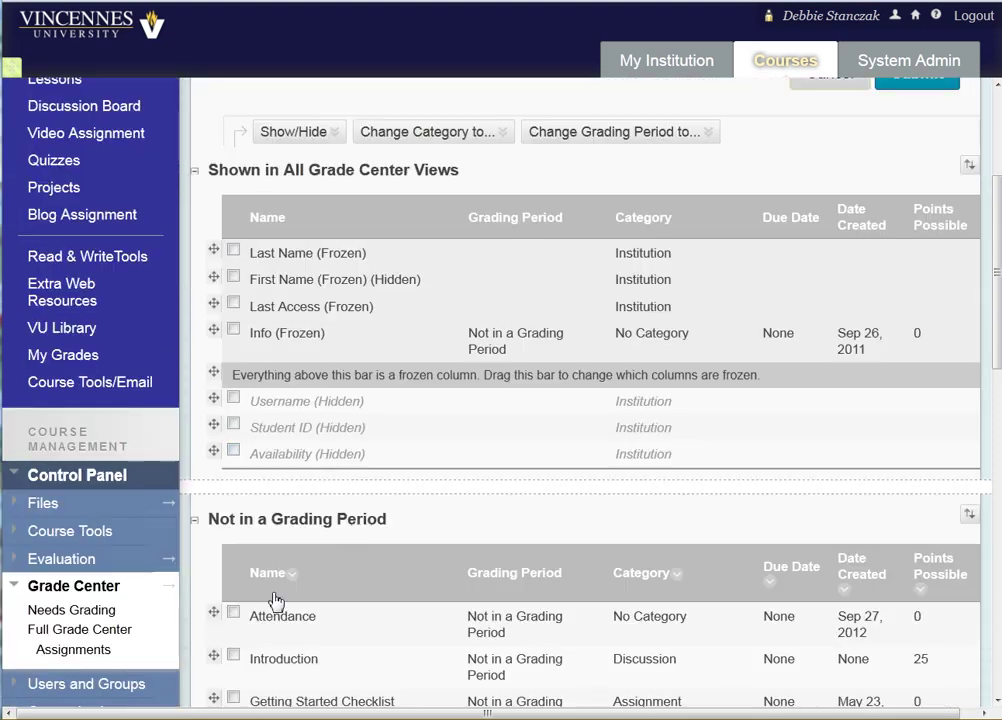
pyautogui.scroll(-6, 276, 600)
pyautogui.scroll(-8, 276, 600)
pyautogui.scroll(3, 268, 600)
pyautogui.scroll(-4, 264, 600)
pyautogui.click(255, 606)
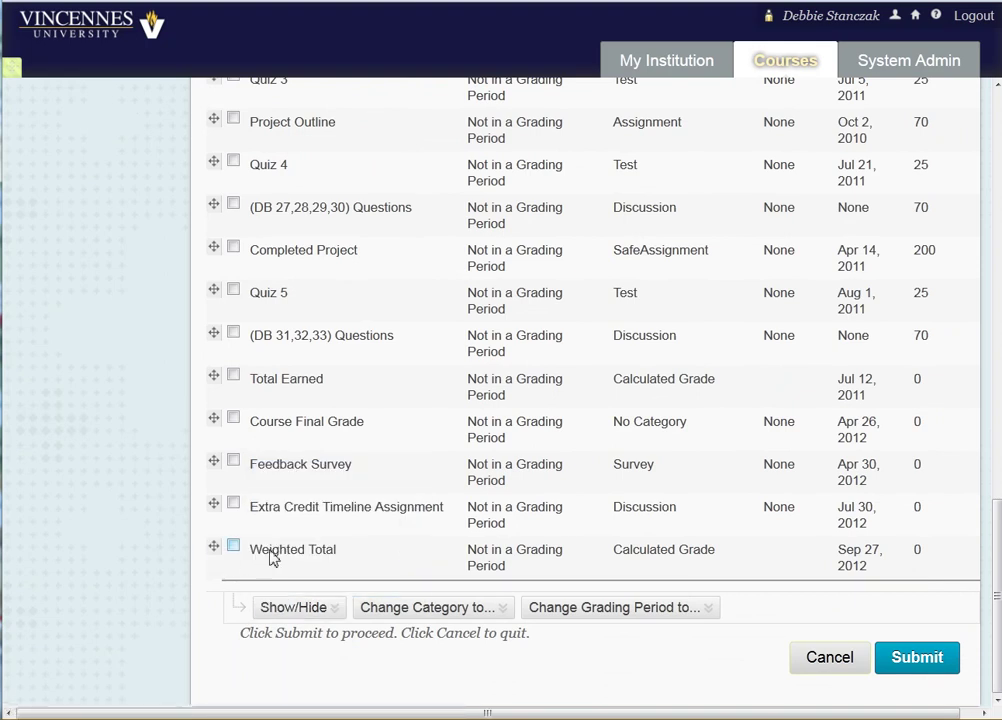
pyautogui.scroll(10, 300, 530)
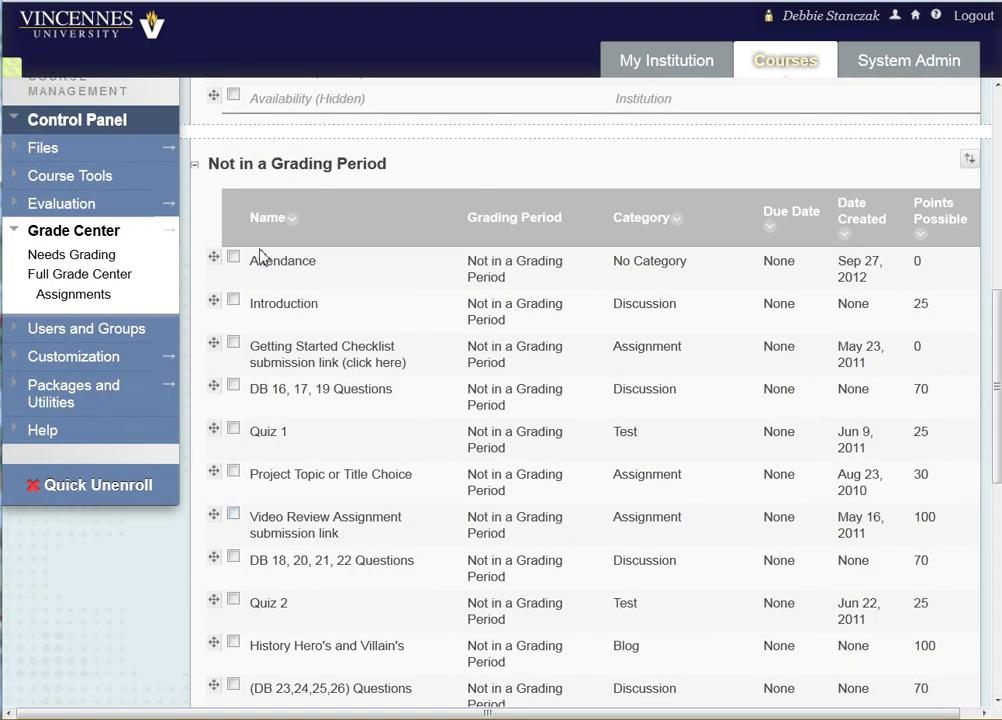
pyautogui.scroll(3, 843, 372)
pyautogui.scroll(-10, 841, 407)
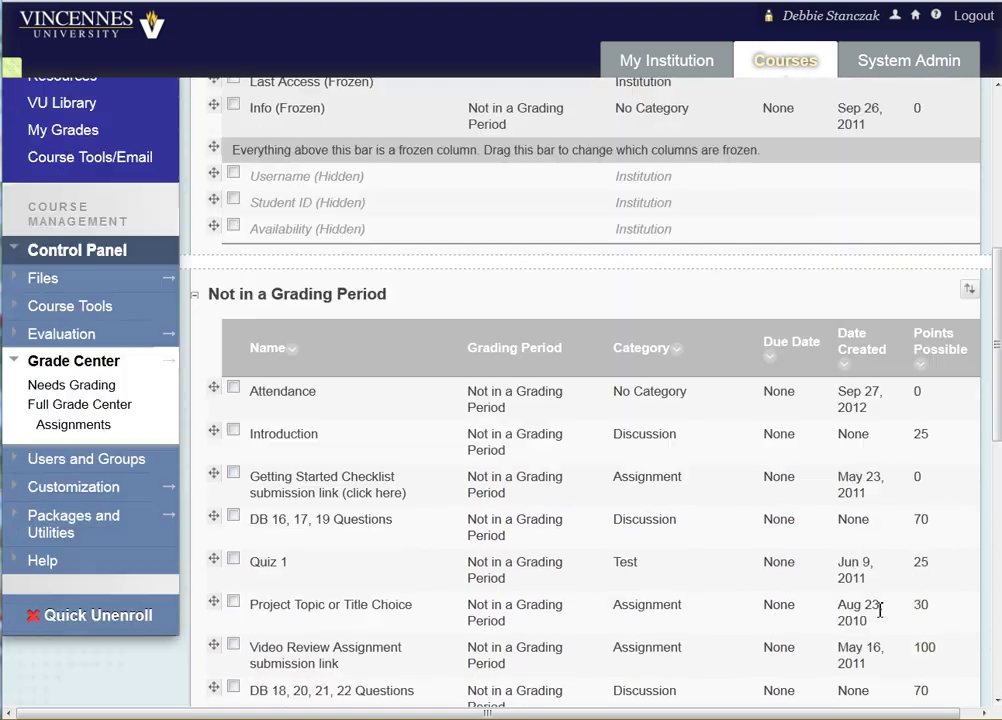
pyautogui.click(902, 657)
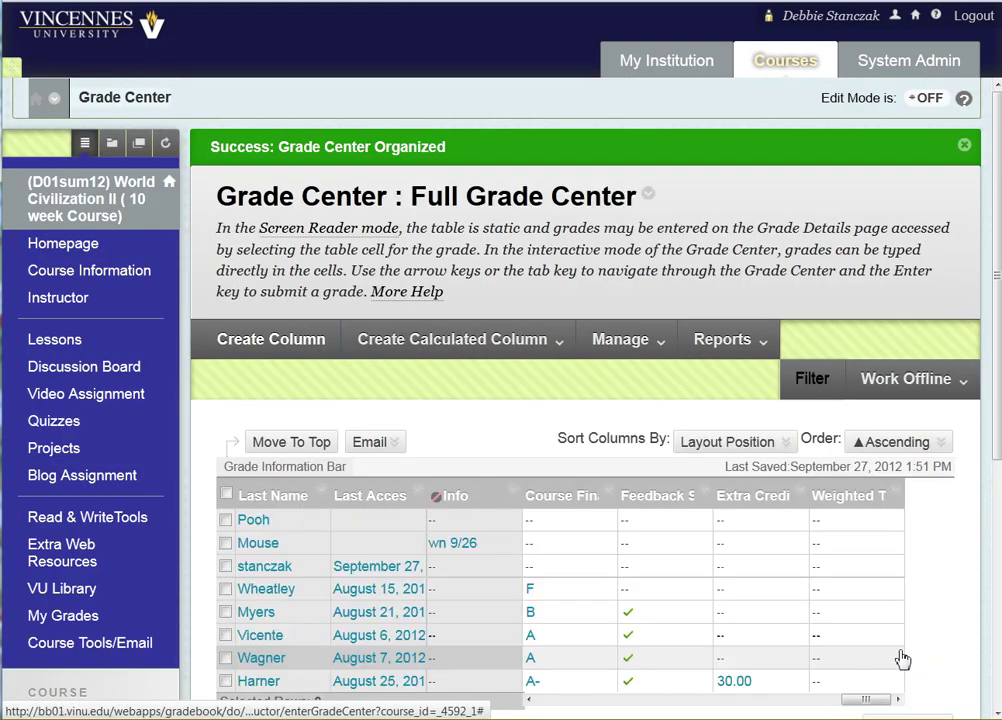
# - Enter the dates 9/26,10/5 in the Attendance column for the first student in the grade table
pyautogui.scroll(-2, 840, 665)
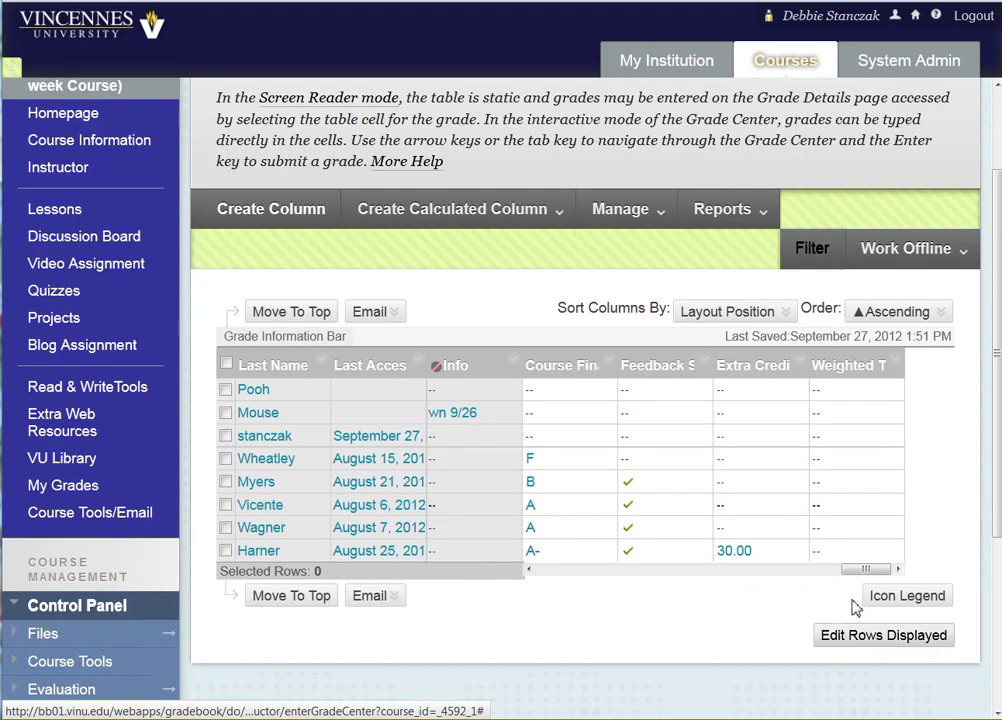
pyautogui.moveTo(854, 568); pyautogui.dragTo(530, 572)
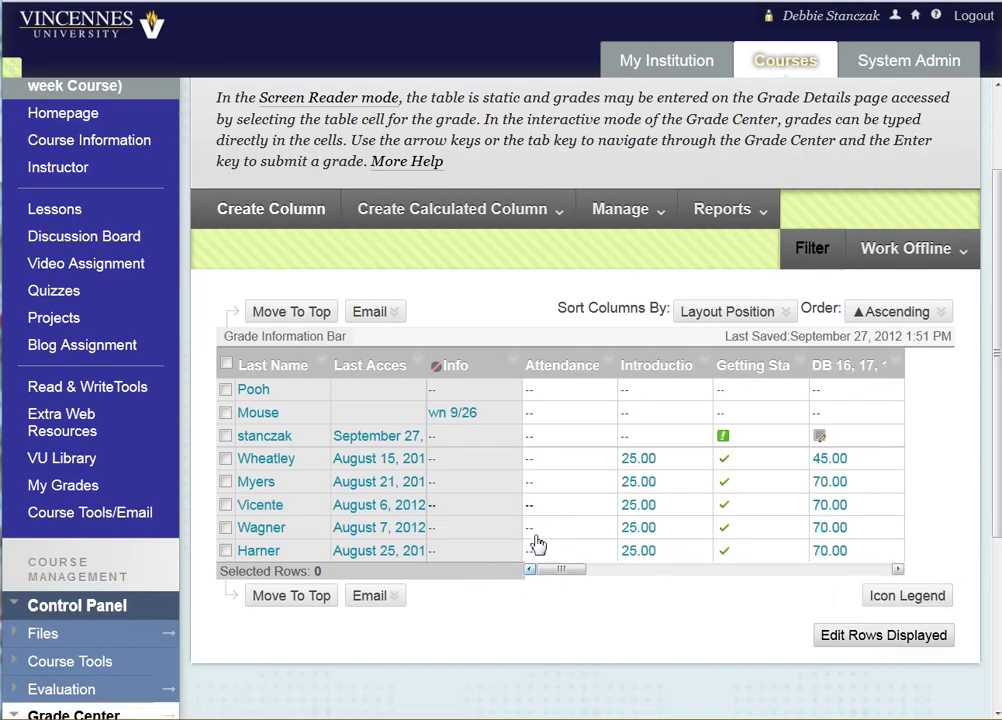
pyautogui.click(567, 391)
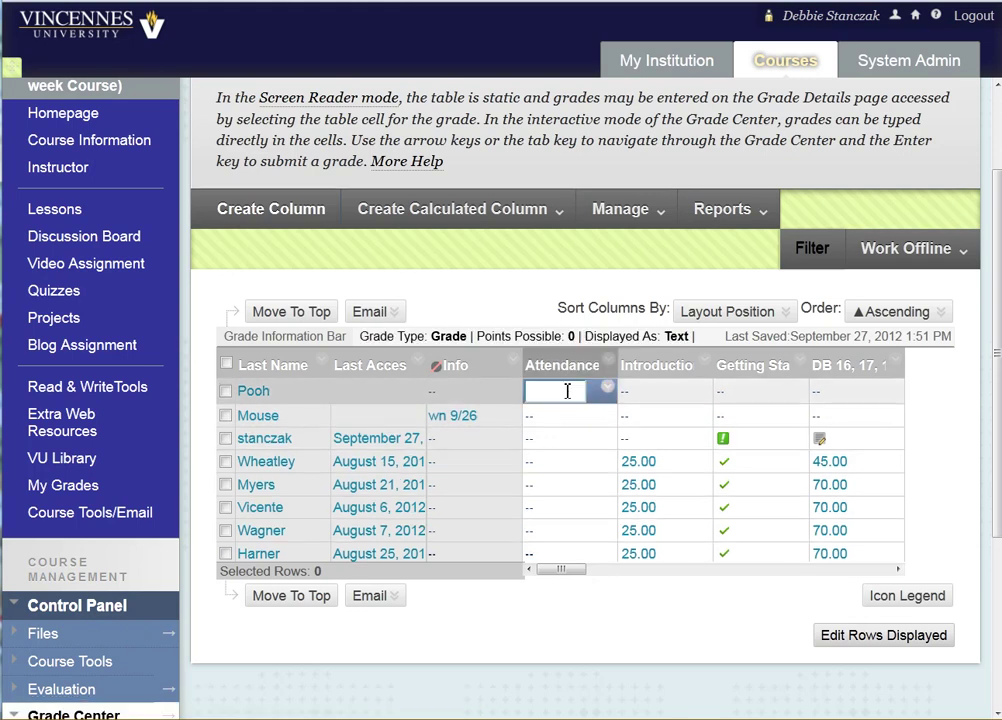
pyautogui.write('26,')
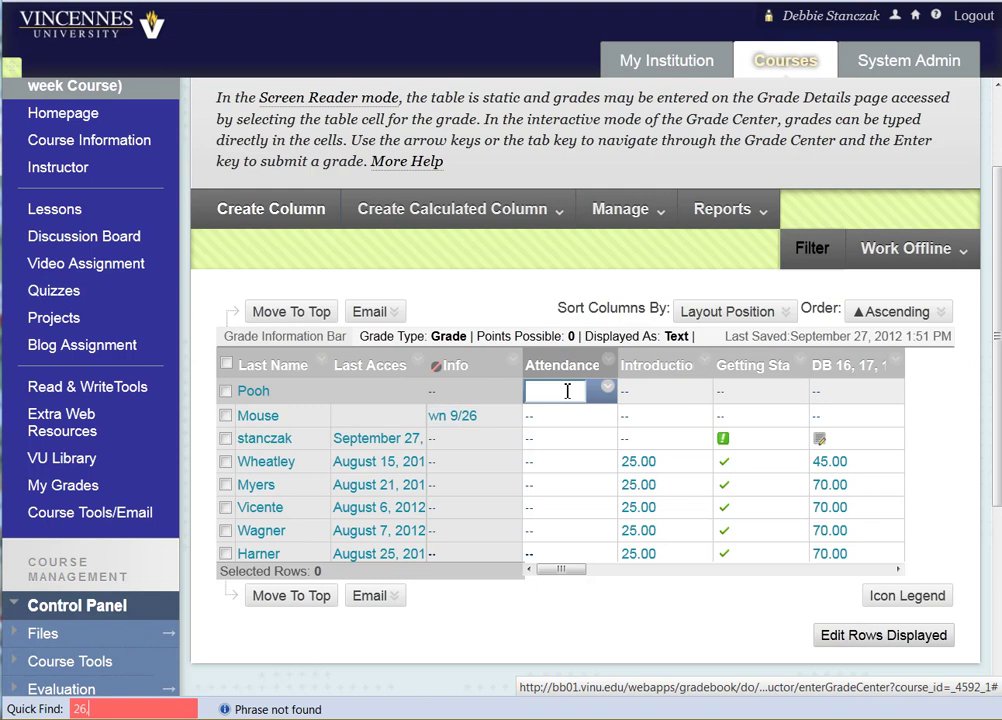
pyautogui.click(567, 391)
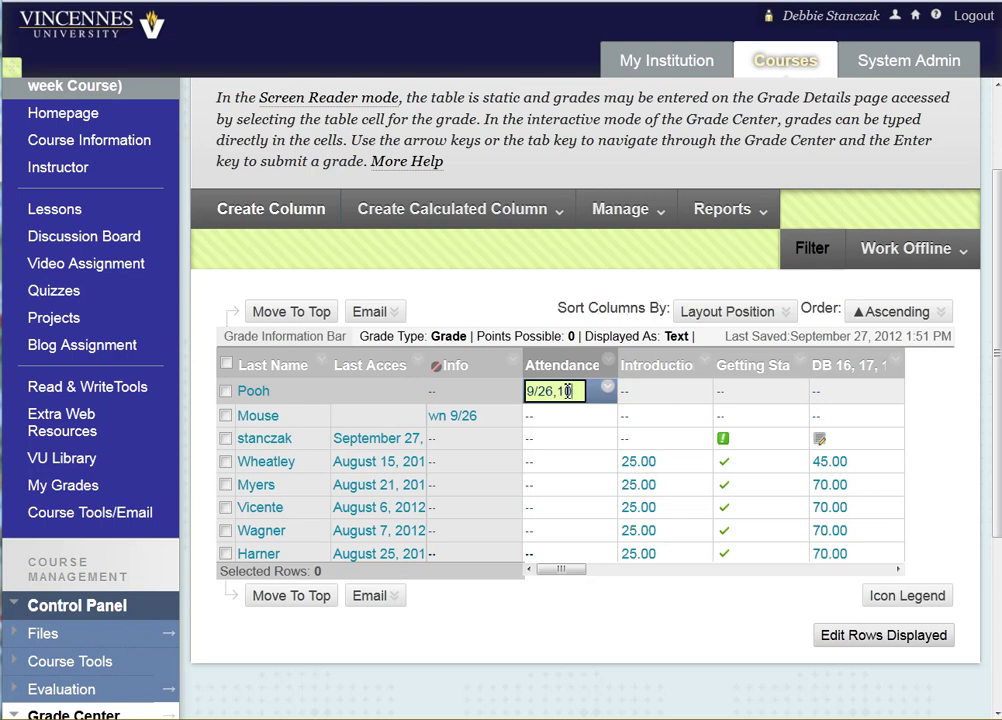
pyautogui.write('9/26,10/5')
pyautogui.press('Return')
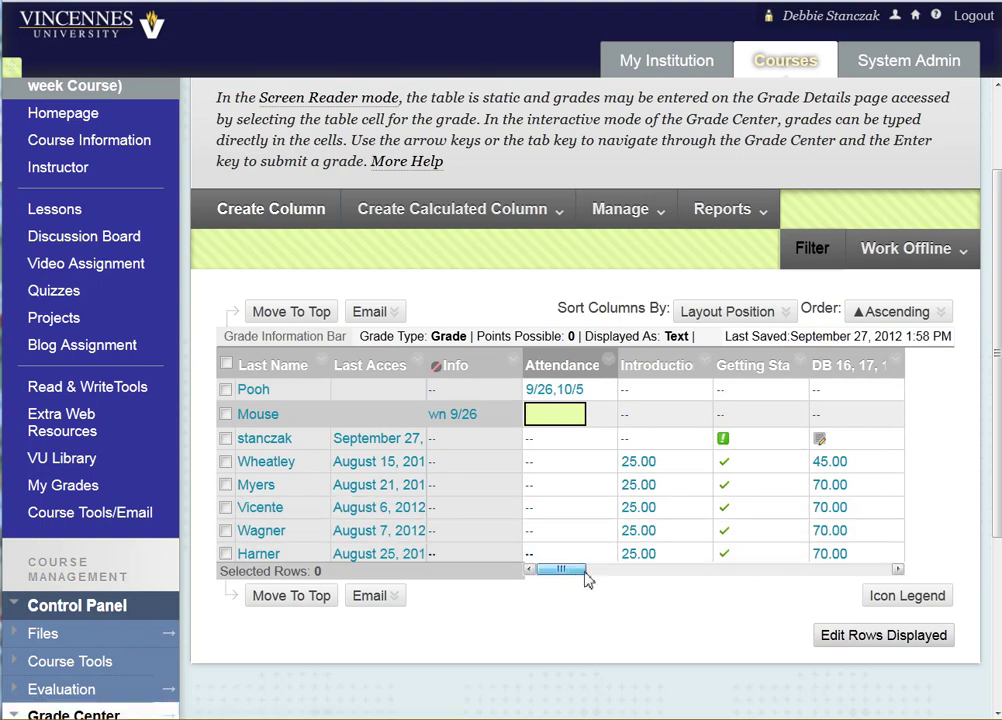
# - Delete the Weighted Total column at the end of the Full Grade Center and confirm the deletion
pyautogui.moveTo(586, 580); pyautogui.dragTo(886, 586)
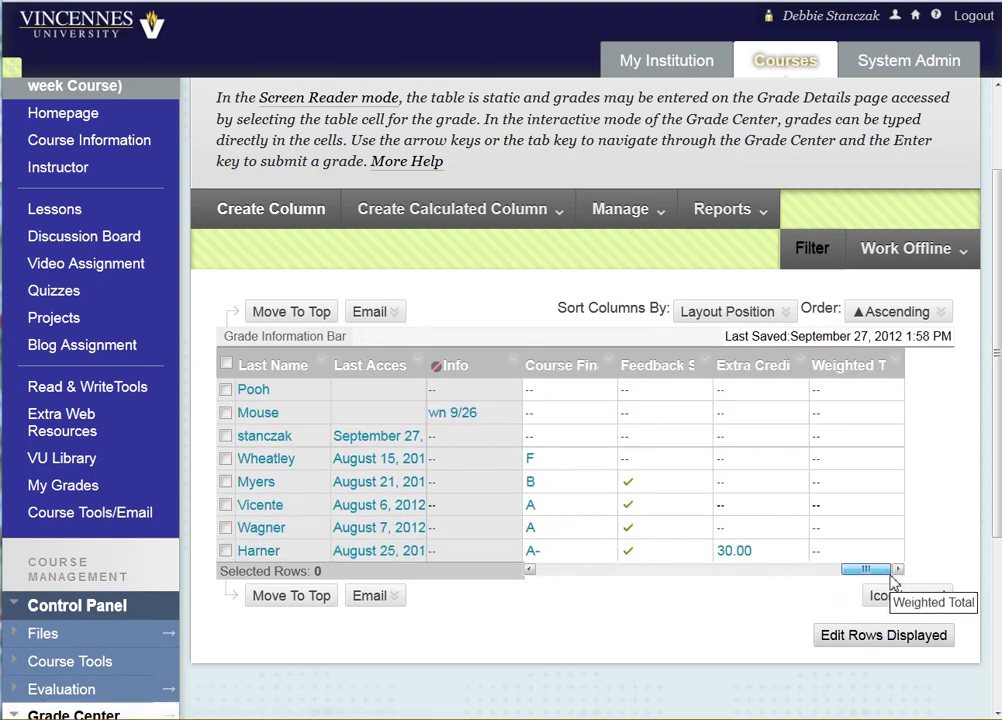
pyautogui.click(896, 366)
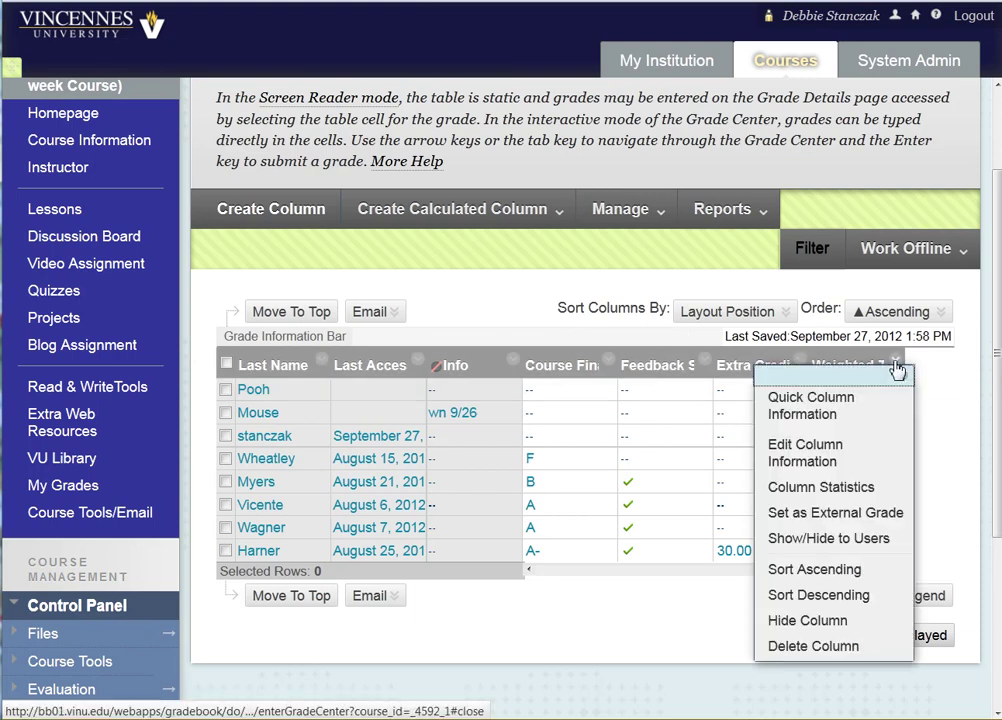
pyautogui.click(840, 650)
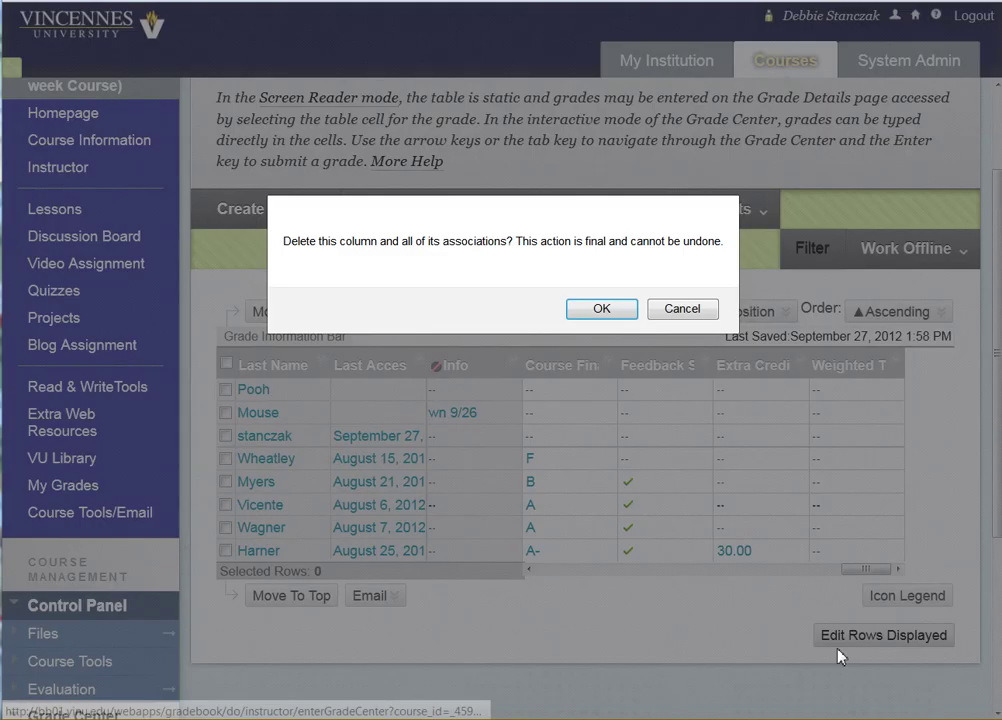
pyautogui.click(598, 309)
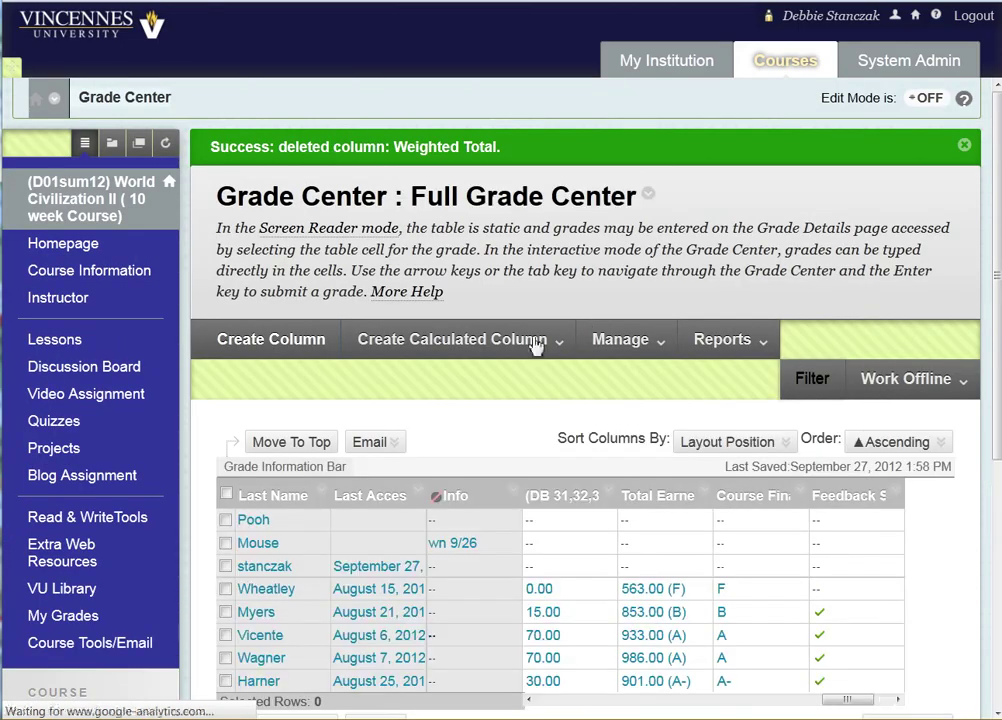
pyautogui.click(497, 342)
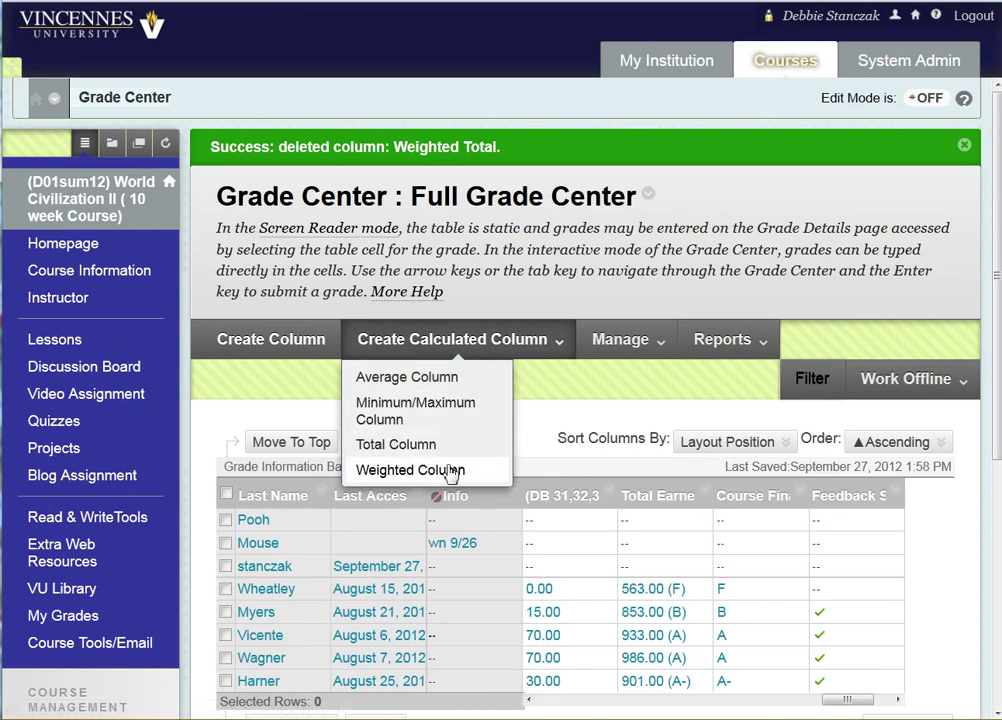
pyautogui.click(586, 412)
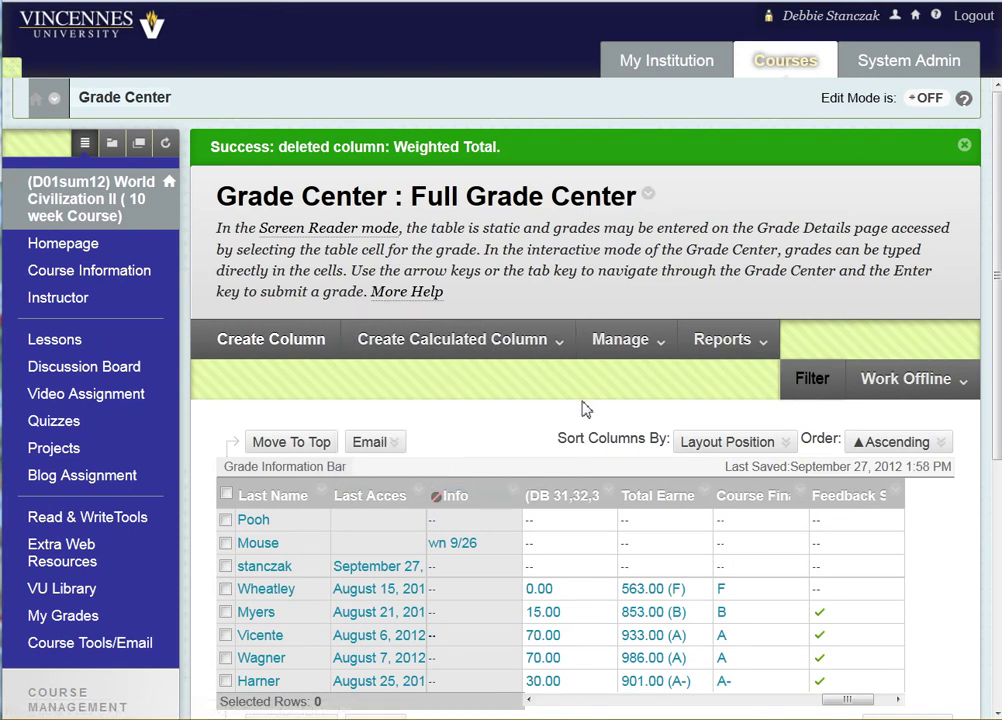
pyautogui.scroll(-3, 586, 409)
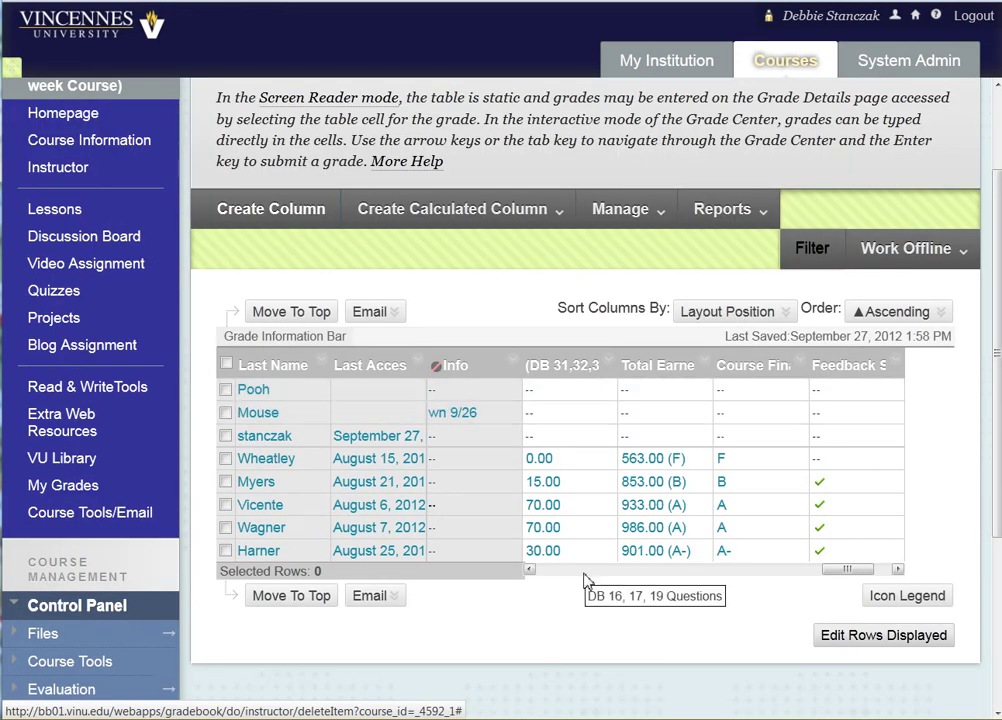